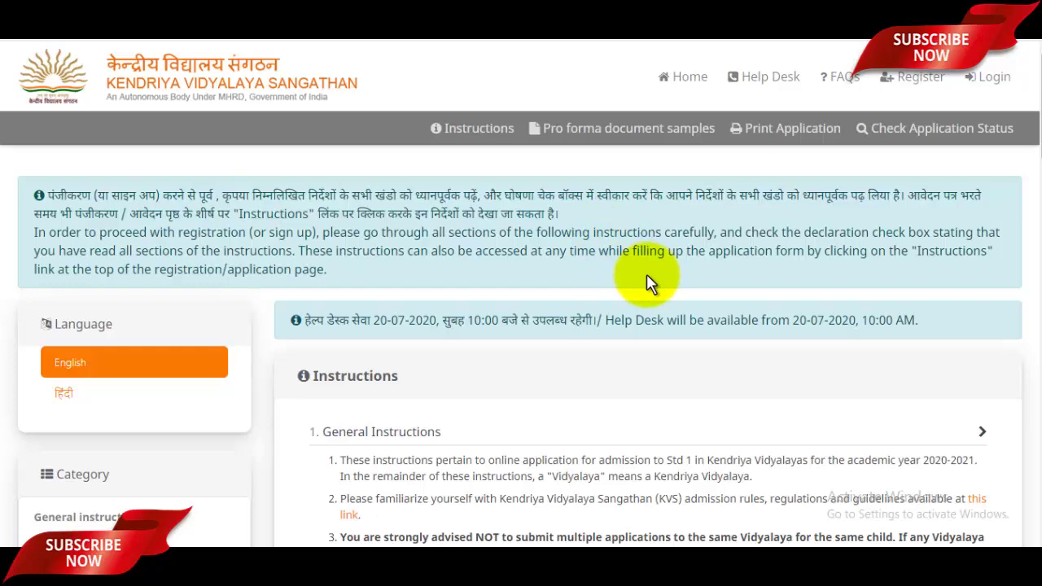
# Step: Tick the 'I have carefully gone through' instructions declaration and proceed to New Registration
pyautogui.scroll(-3, 647, 274)
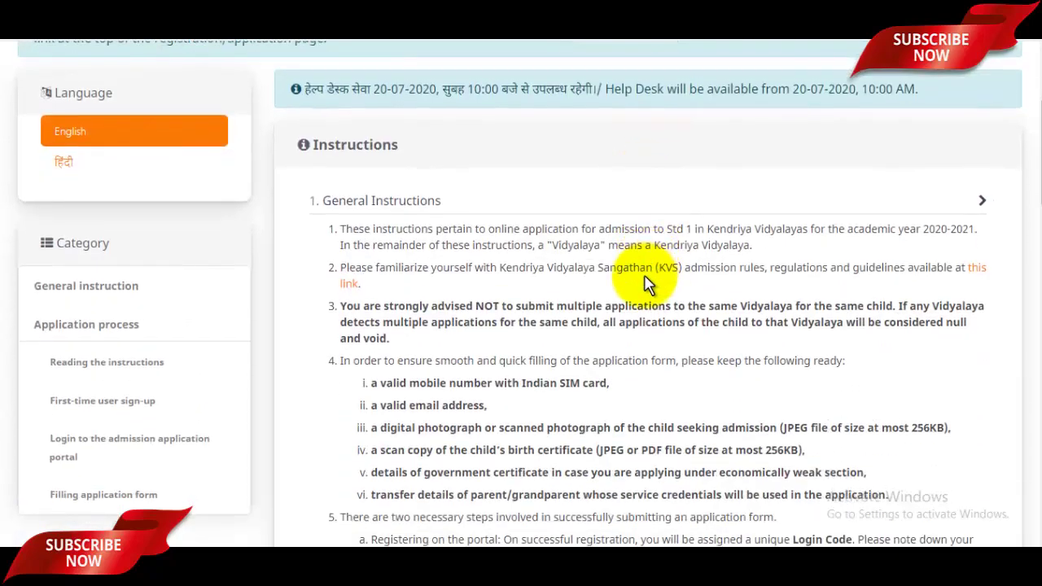
pyautogui.scroll(-2, 567, 237)
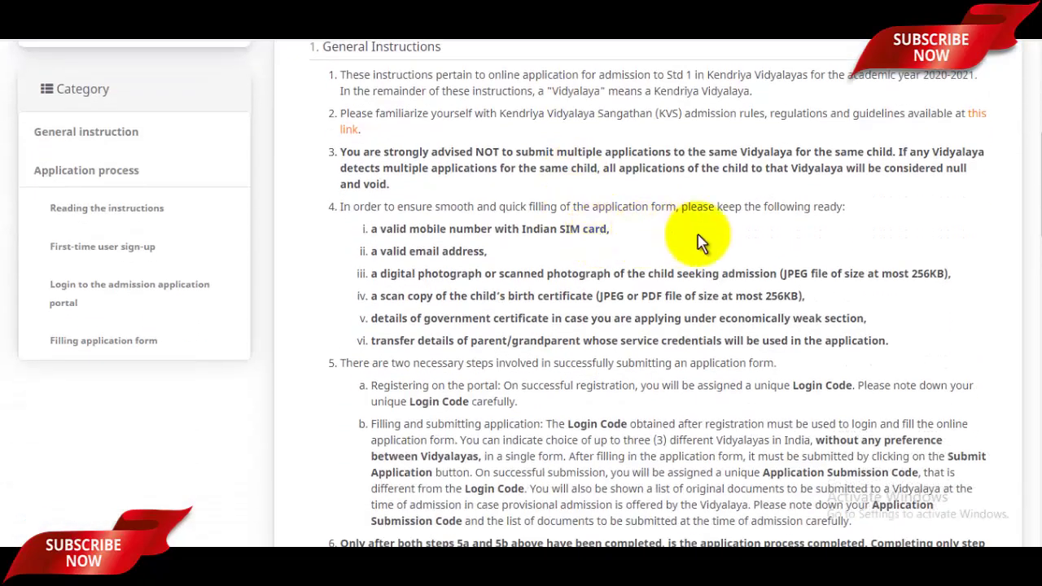
pyautogui.scroll(-20, 700, 240)
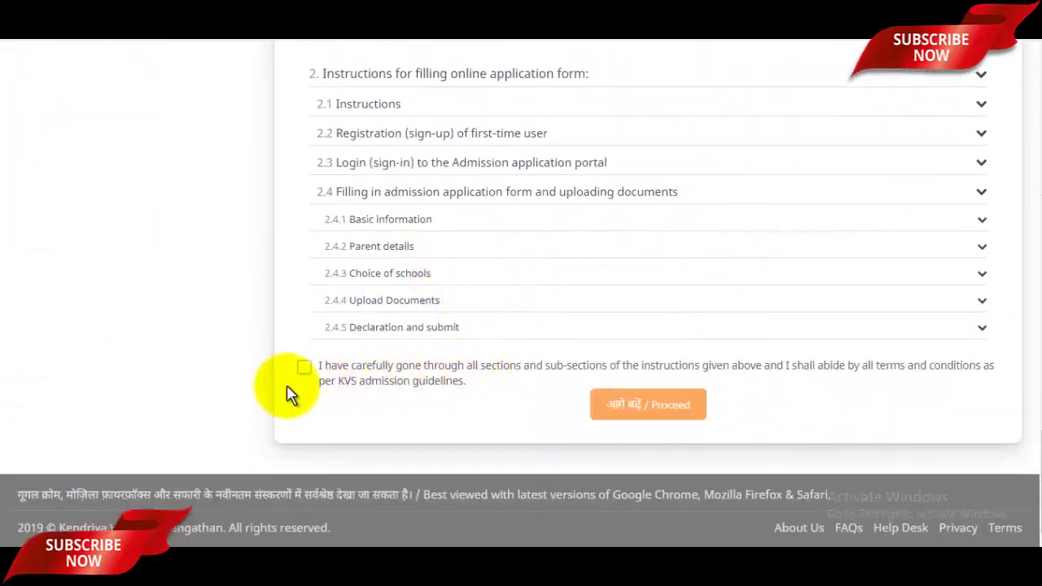
pyautogui.click(304, 371)
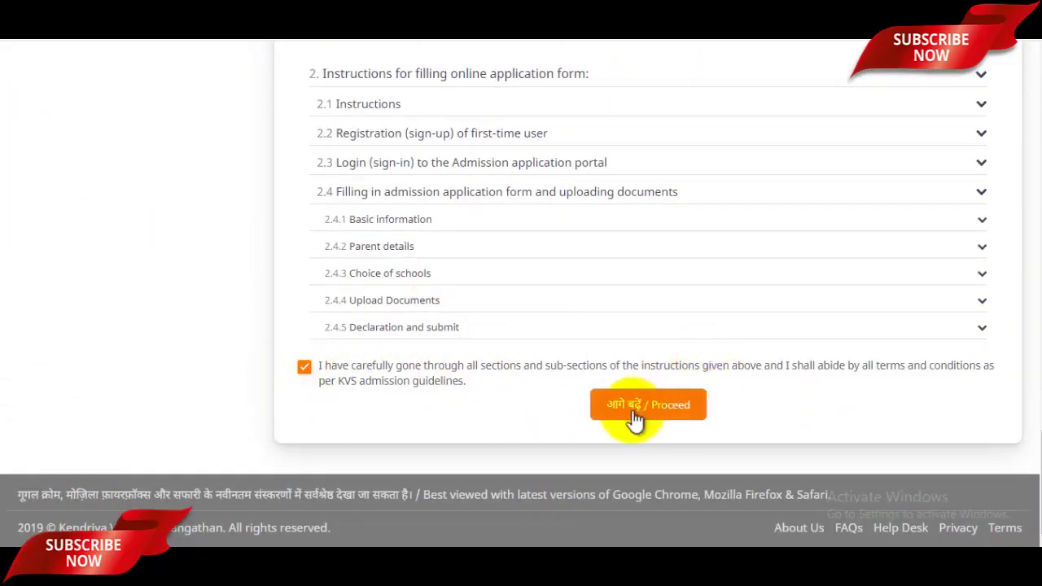
pyautogui.click(671, 414)
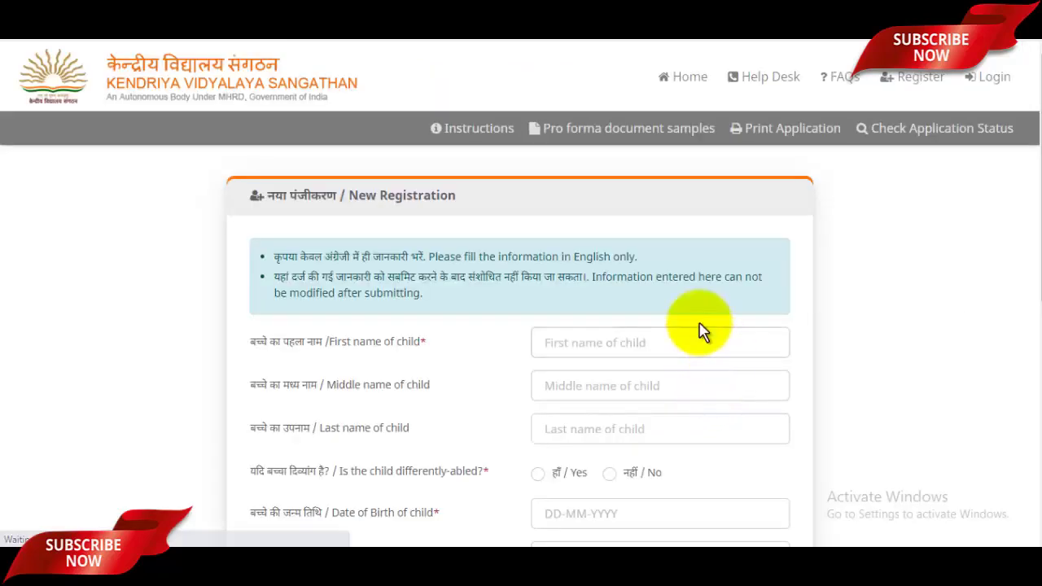
# Step: Enter the child's first and last name and mark differently-abled as No
pyautogui.scroll(-1, 700, 329)
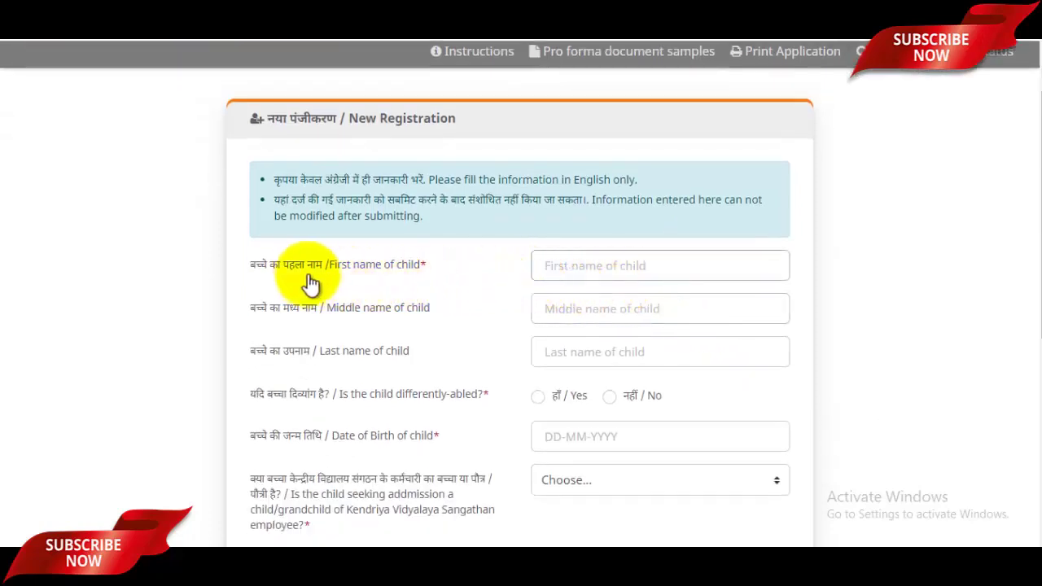
pyautogui.click(595, 267)
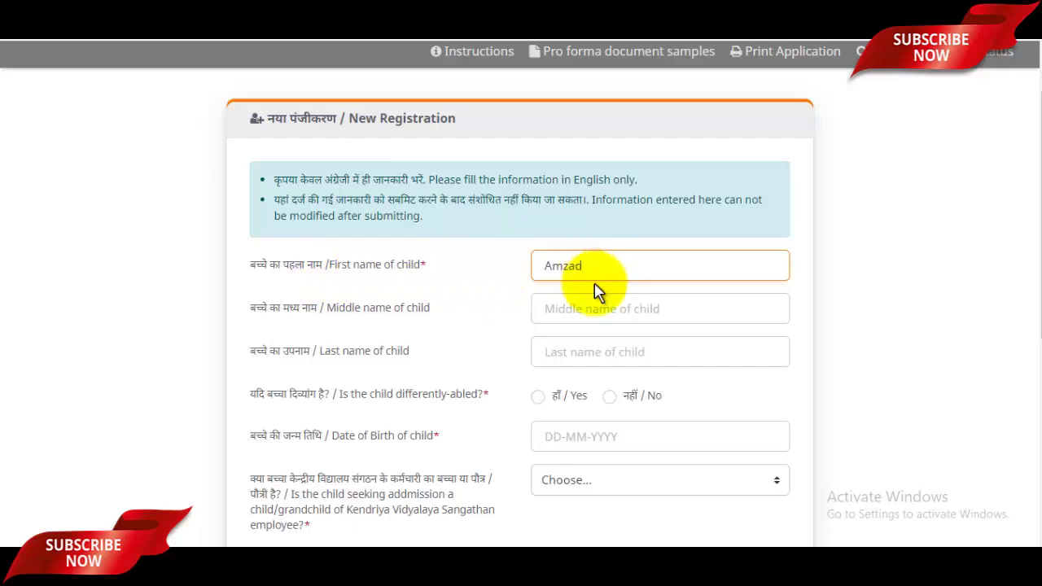
pyautogui.click(569, 352)
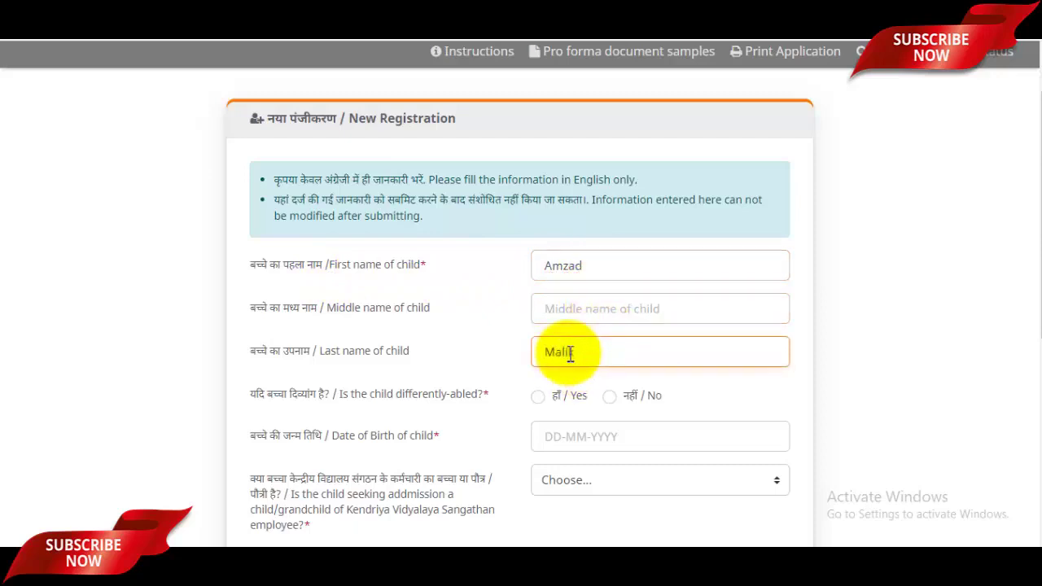
pyautogui.scroll(-1, 553, 334)
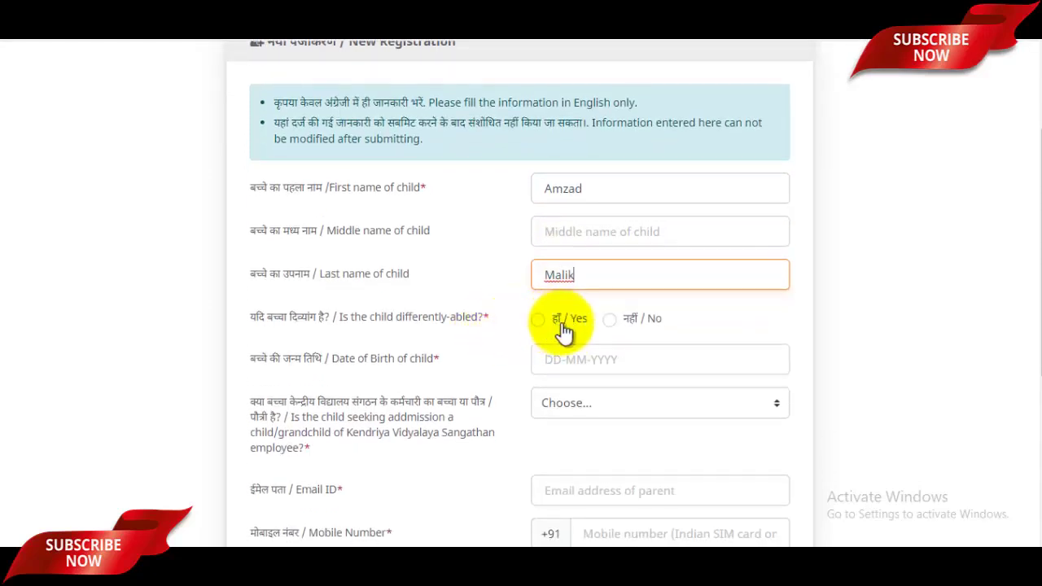
pyautogui.click(629, 324)
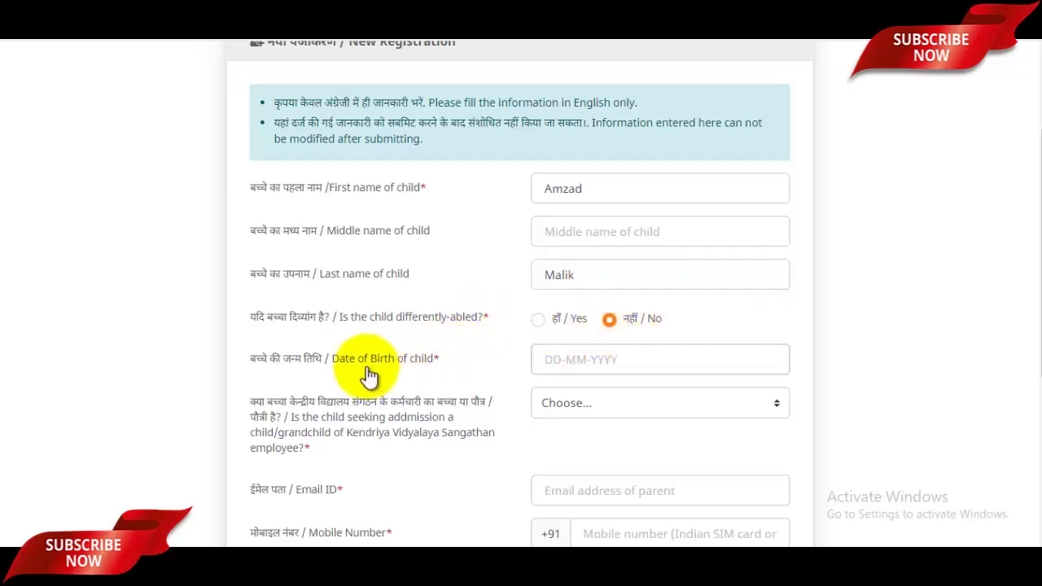
# Step: Pick 20 June 2018 in the birth-date picker and dismiss the age-limit alert
pyautogui.click(575, 362)
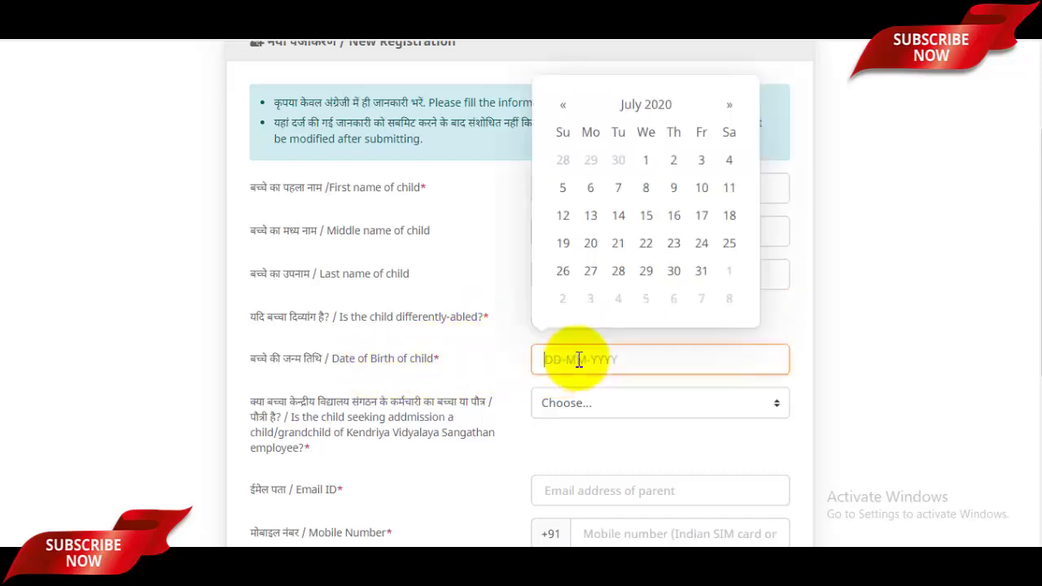
pyautogui.click(645, 104)
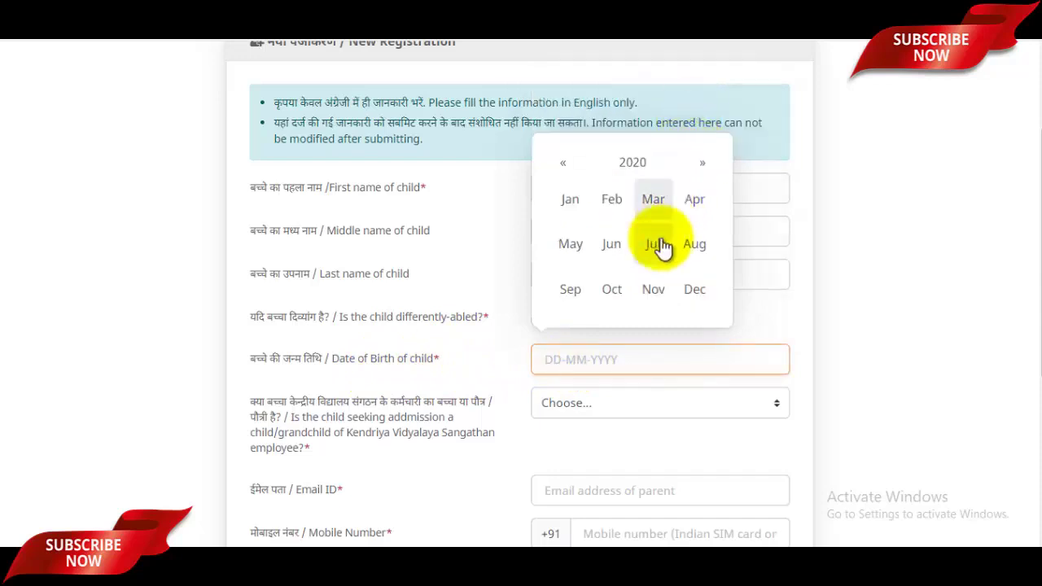
pyautogui.click(565, 168)
pyautogui.click(569, 168)
pyautogui.click(611, 249)
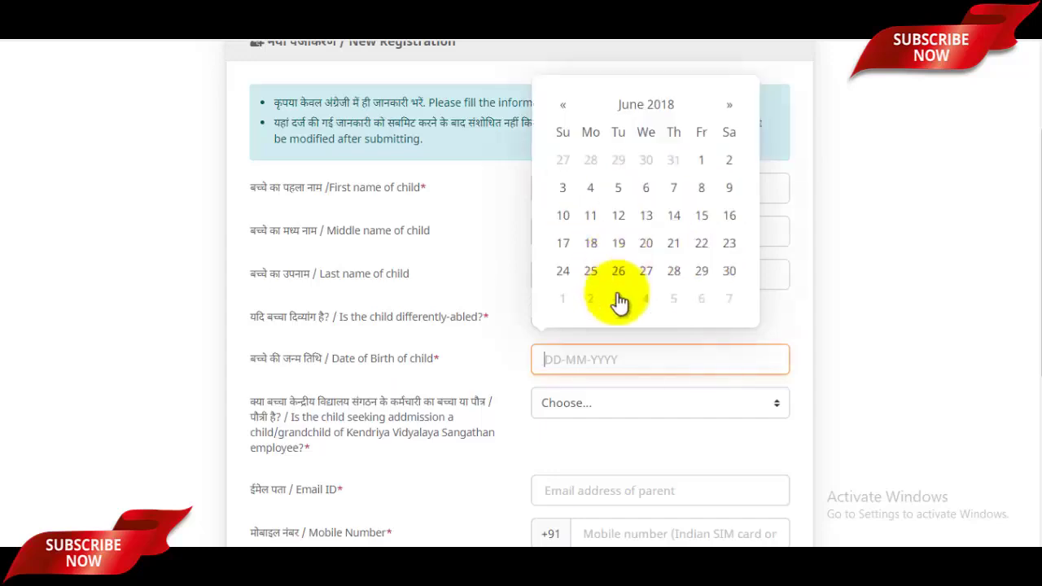
pyautogui.click(647, 246)
pyautogui.click(526, 368)
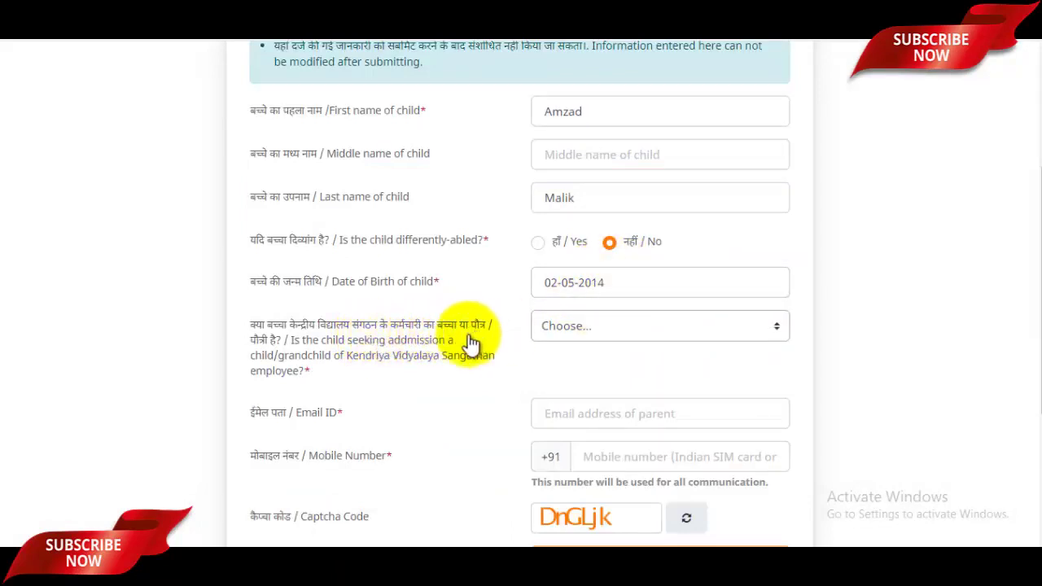
# Step: Answer Not Applicable to the KVS-employee question
pyautogui.click(580, 333)
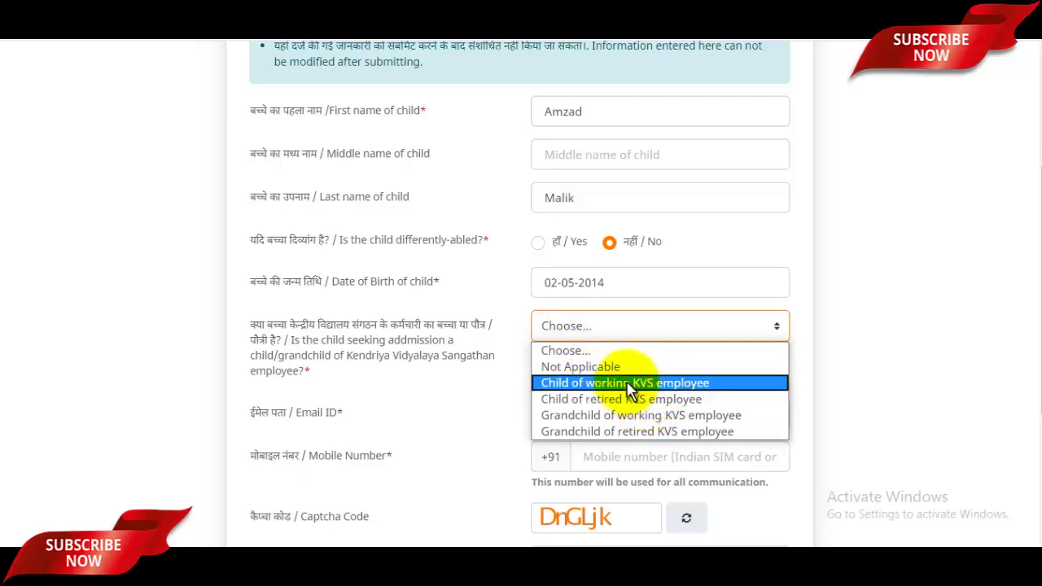
pyautogui.click(607, 367)
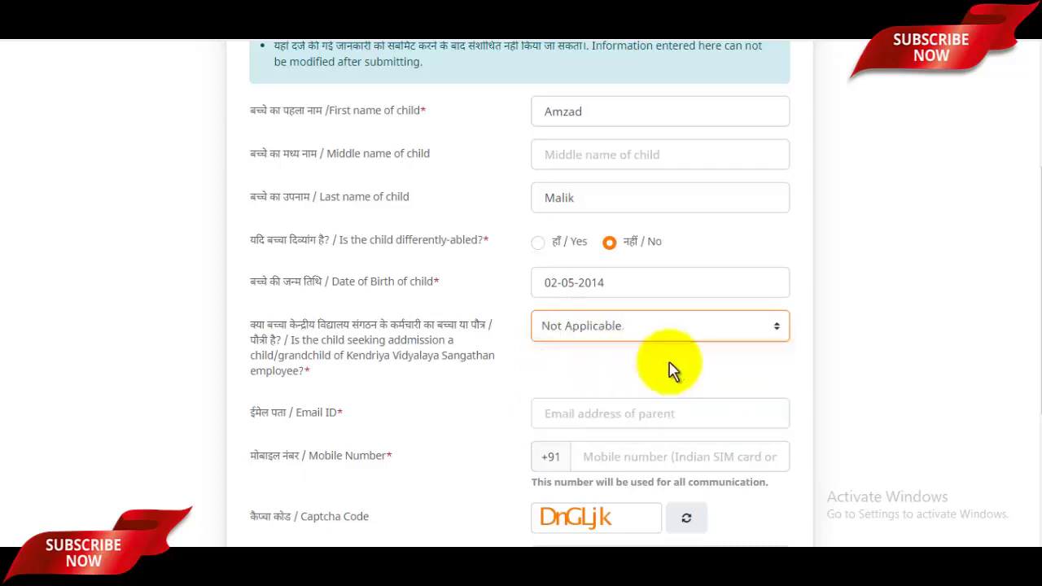
pyautogui.scroll(-2, 635, 333)
# Step: Enter the parent's e-mail address and mobile number, then fill in the captcha
pyautogui.click(594, 263)
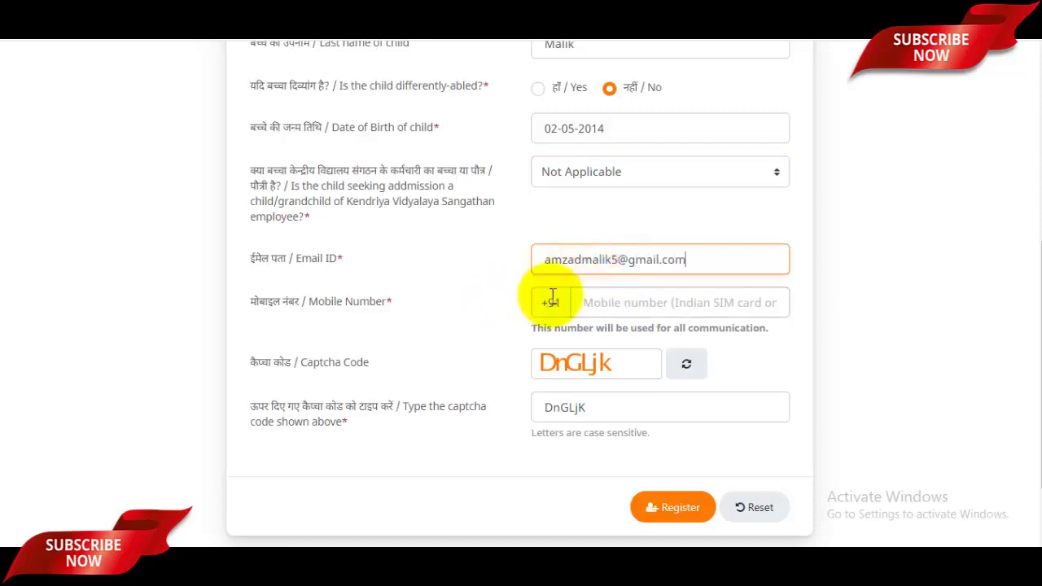
pyautogui.click(583, 299)
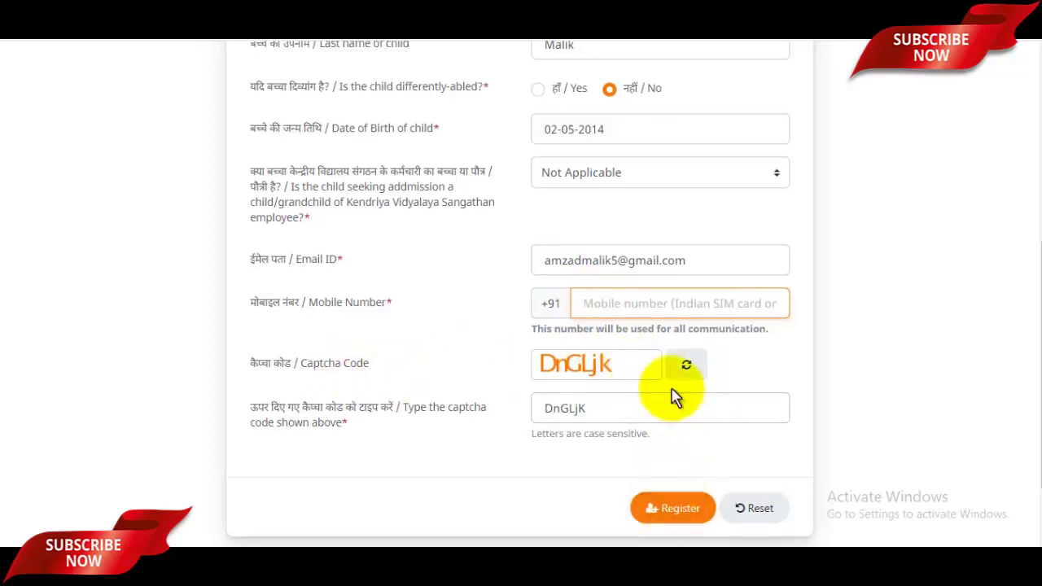
pyautogui.scroll(3, 668, 383)
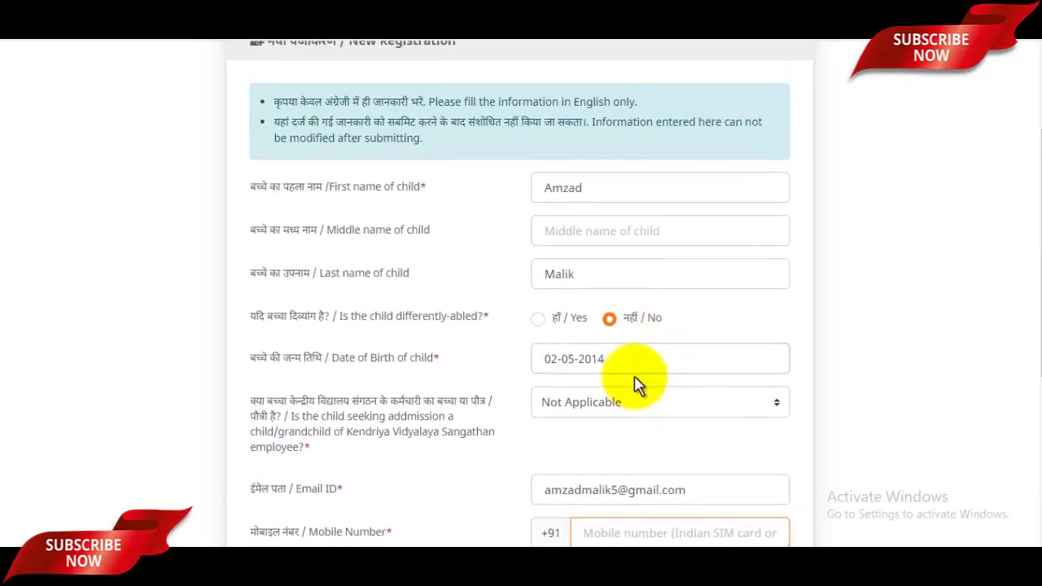
pyautogui.scroll(-1, 637, 386)
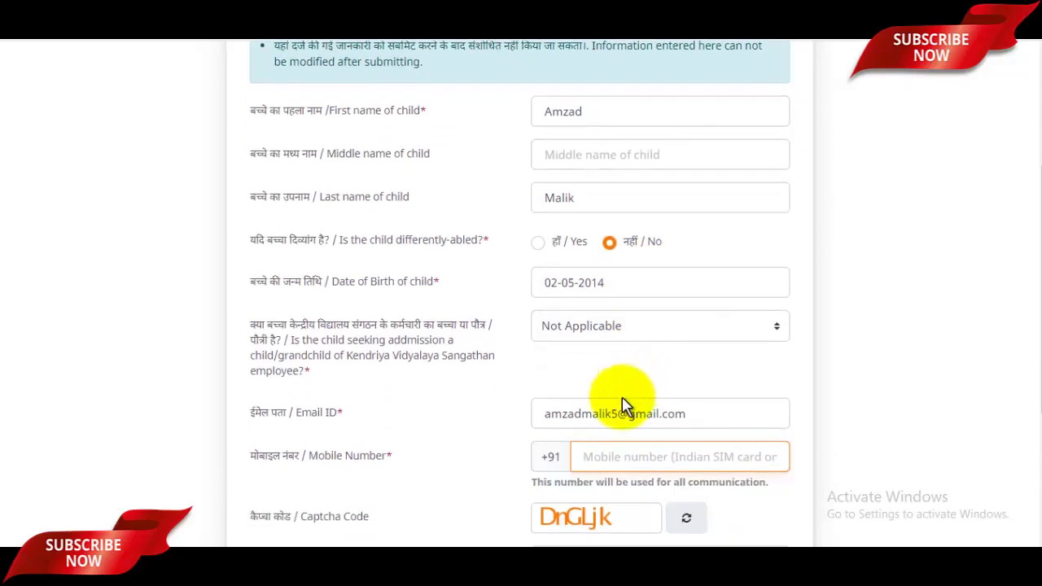
pyautogui.scroll(-1, 633, 380)
pyautogui.scroll(-2, 633, 380)
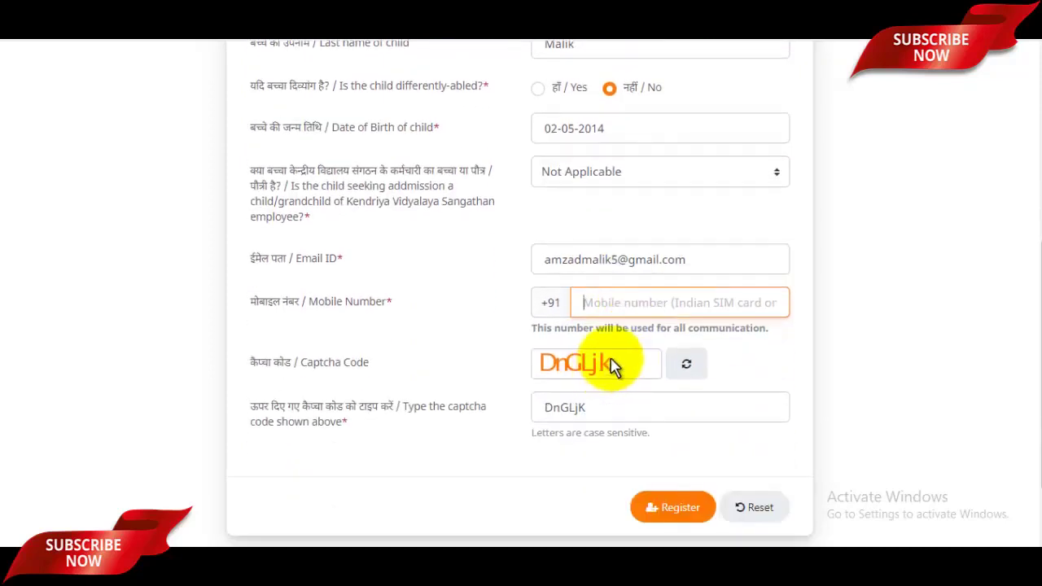
pyautogui.scroll(-1, 643, 399)
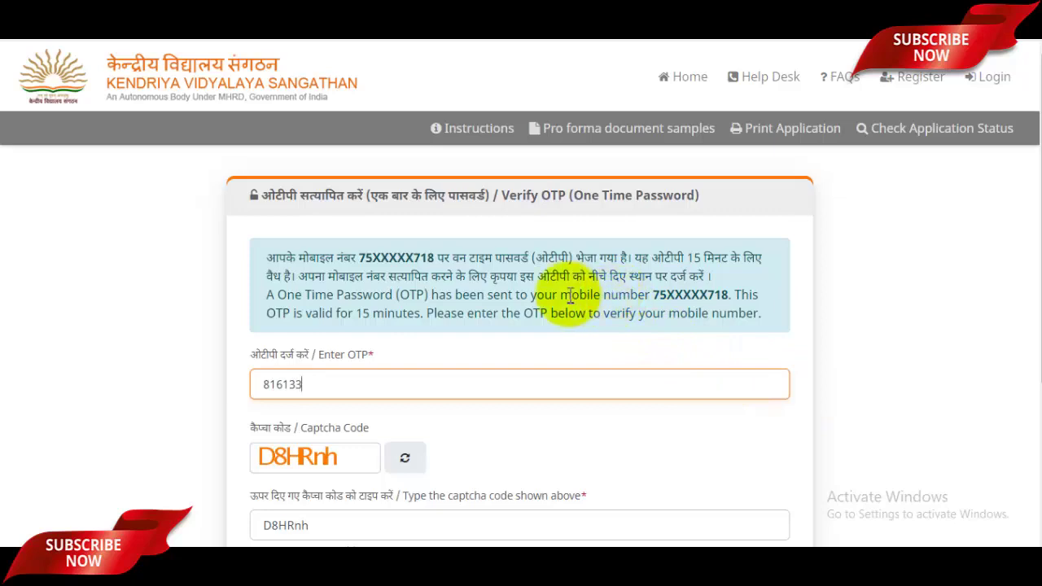
# Step: Submit the entered OTP and captcha with VERIFY
pyautogui.scroll(-2, 567, 269)
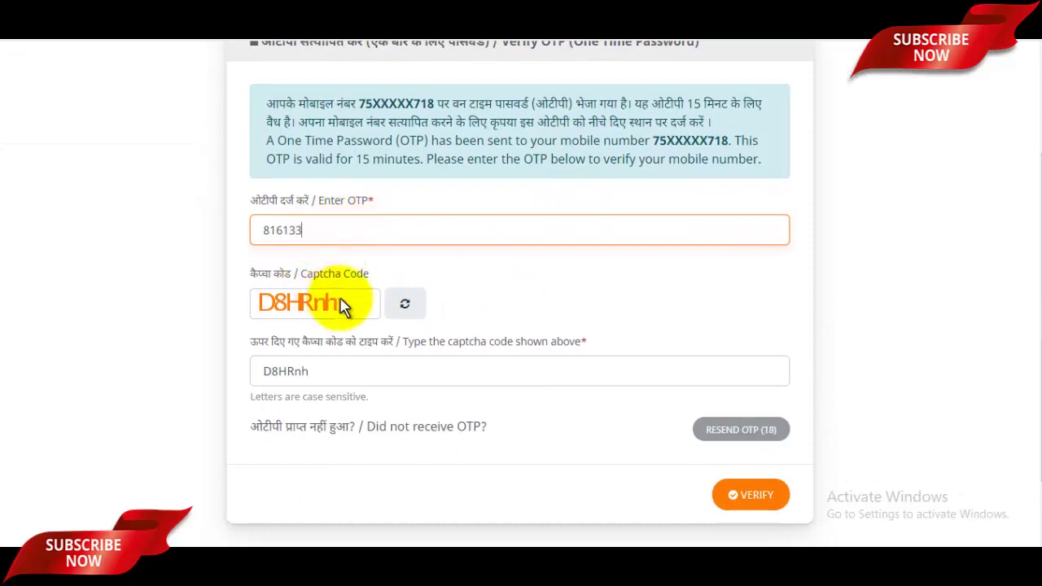
pyautogui.scroll(-1, 362, 313)
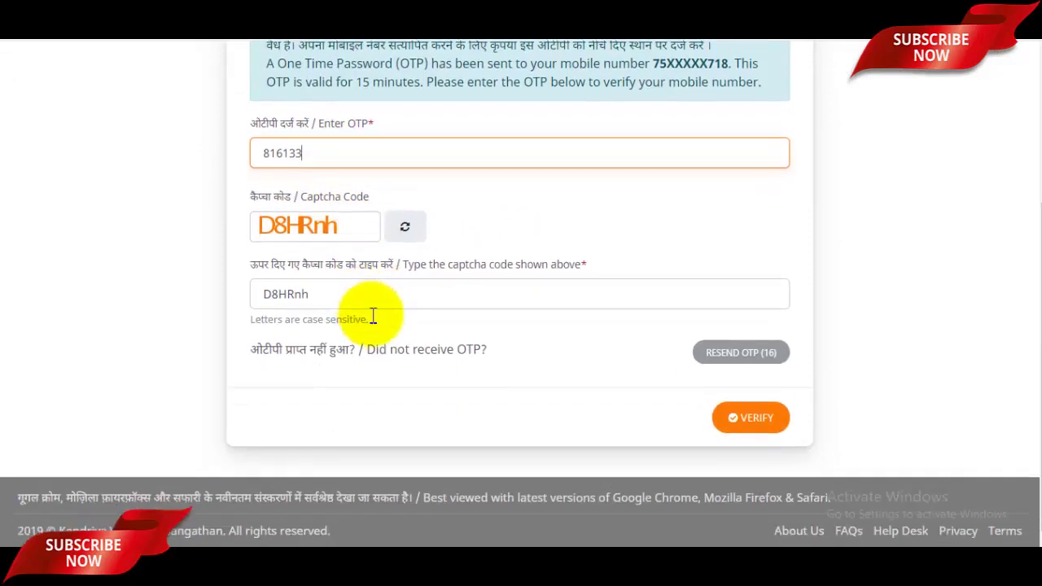
pyautogui.click(761, 429)
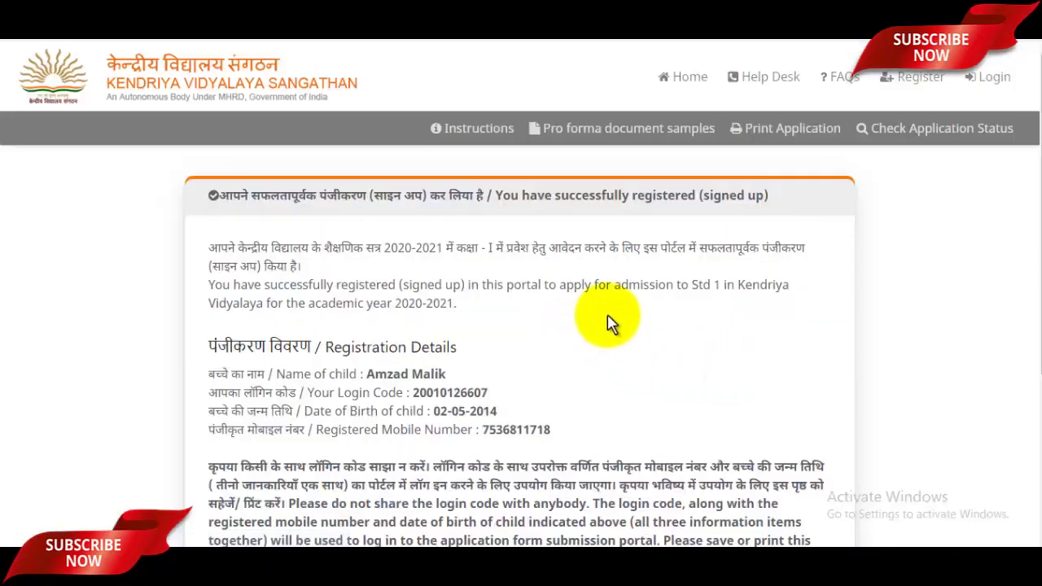
# Step: Select the Login Code on the success page and go to the registered-user sign-in page
pyautogui.scroll(-1, 607, 322)
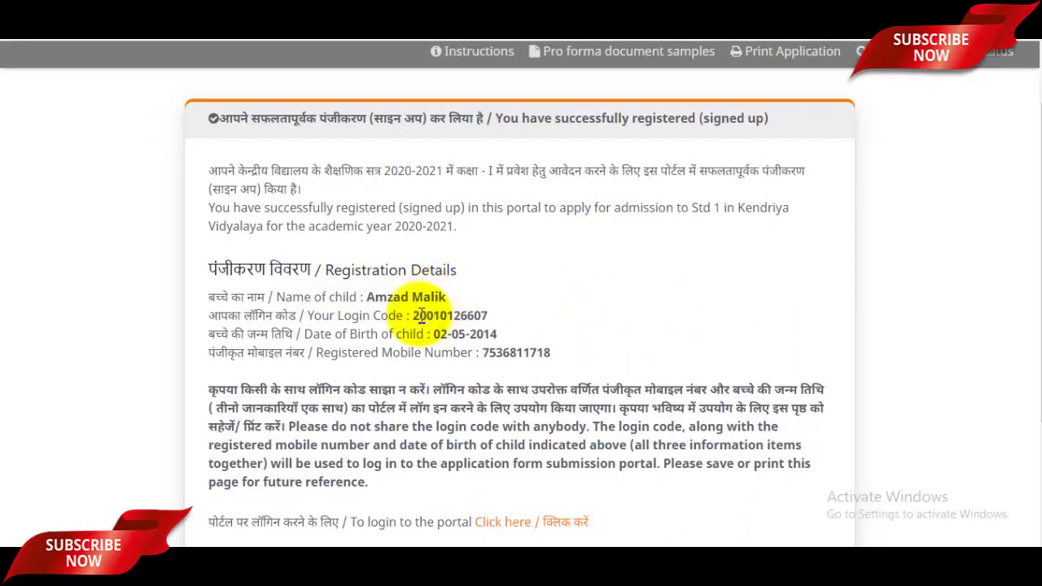
pyautogui.moveTo(415, 315); pyautogui.dragTo(487, 318)
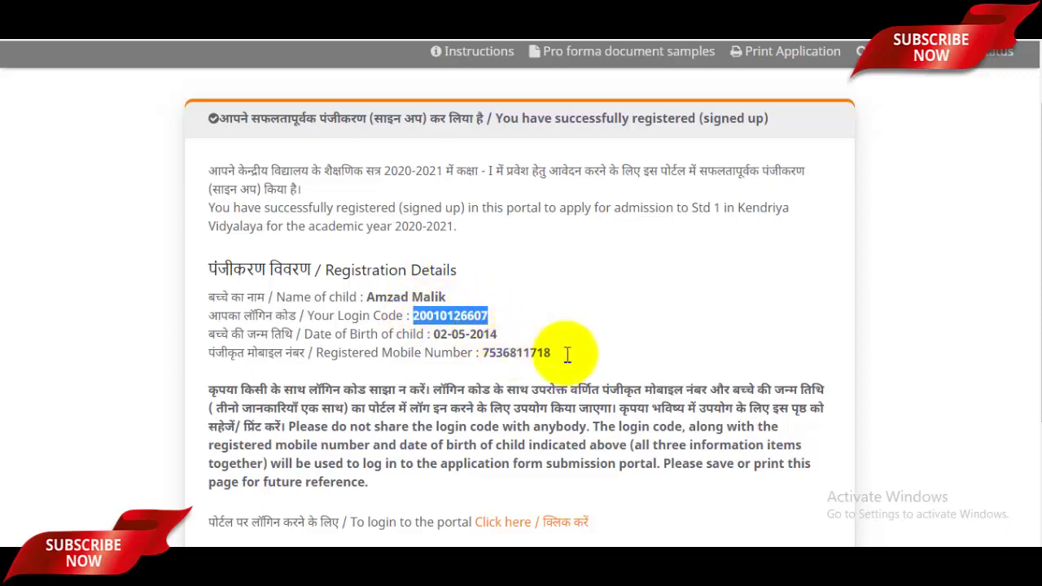
pyautogui.scroll(-2, 580, 366)
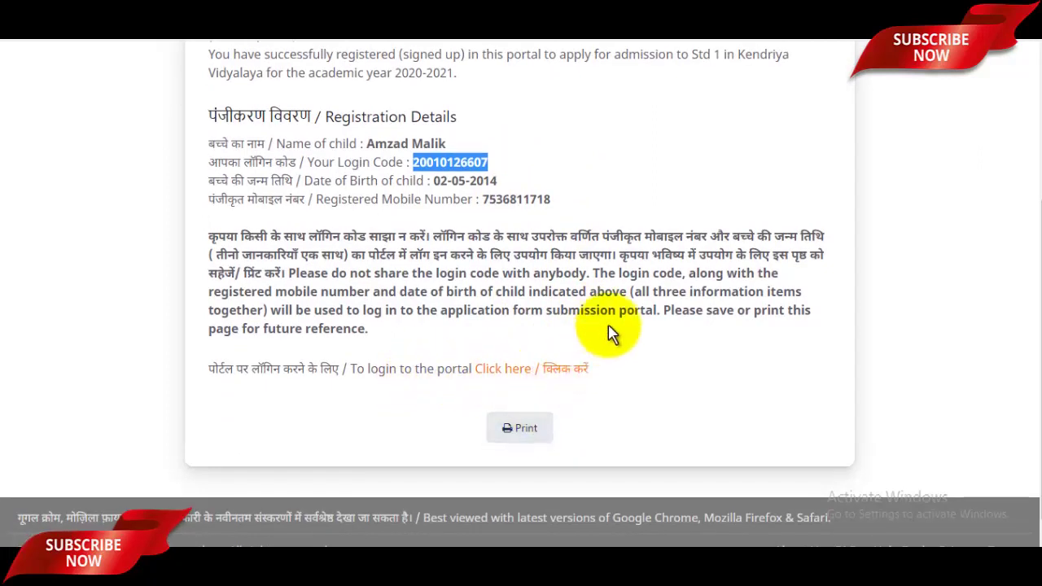
pyautogui.scroll(1, 569, 310)
pyautogui.scroll(-1, 505, 374)
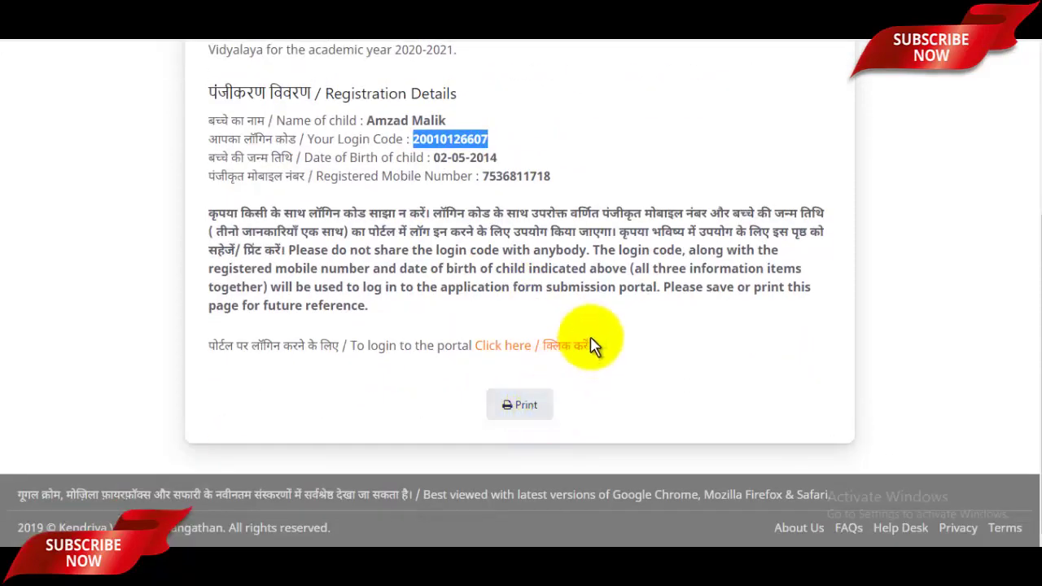
pyautogui.scroll(3, 594, 346)
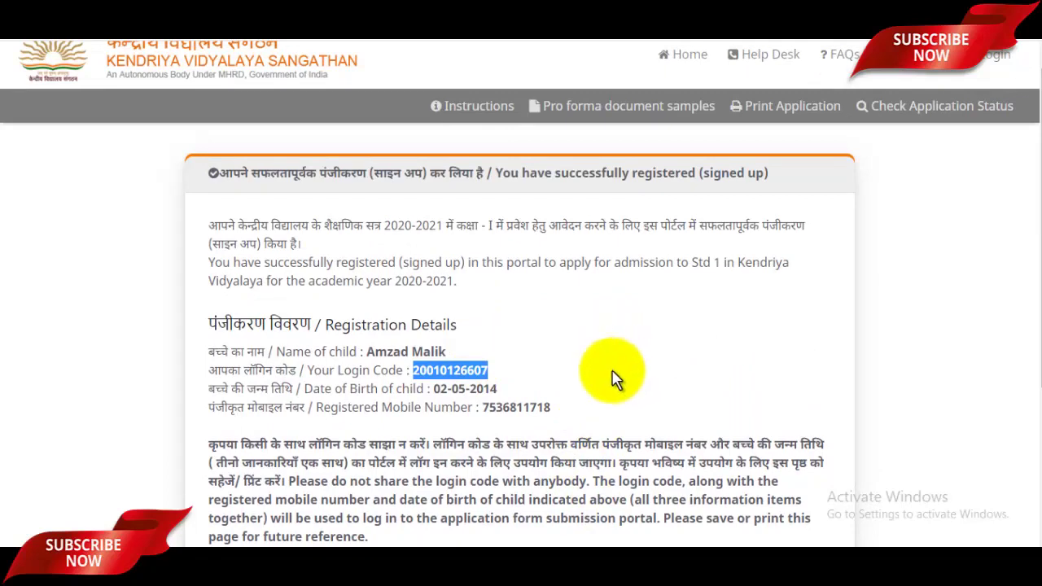
pyautogui.scroll(-1, 612, 364)
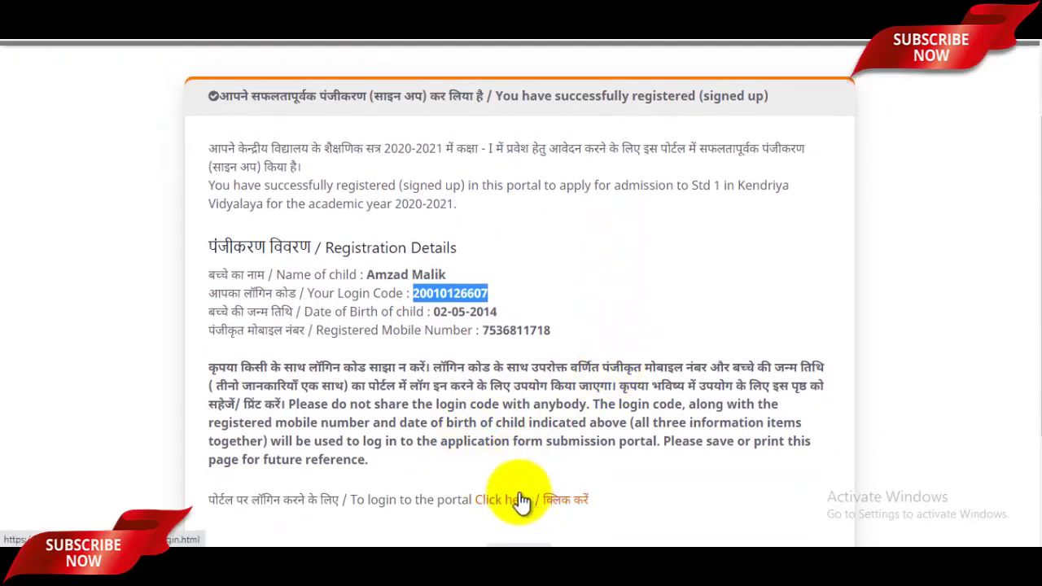
pyautogui.click(814, 18)
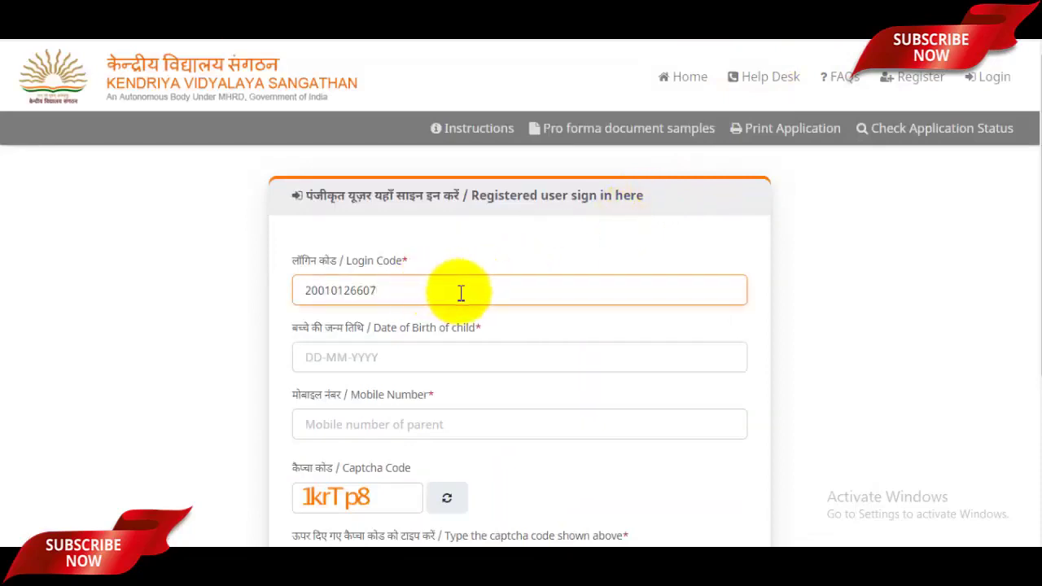
pyautogui.scroll(-1, 458, 290)
pyautogui.click(331, 282)
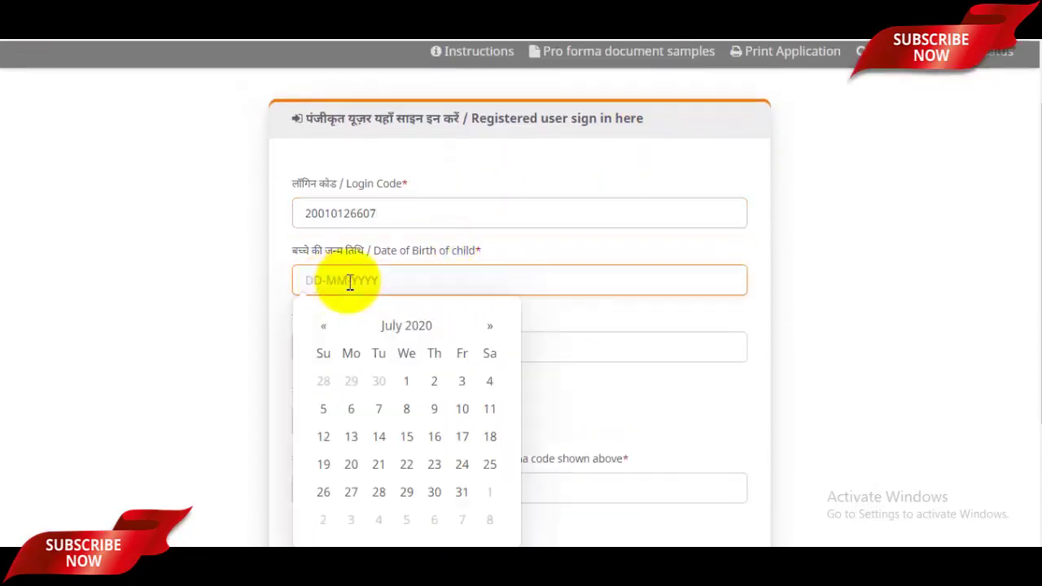
pyautogui.click(793, 296)
pyautogui.scroll(-2, 616, 290)
pyautogui.click(389, 193)
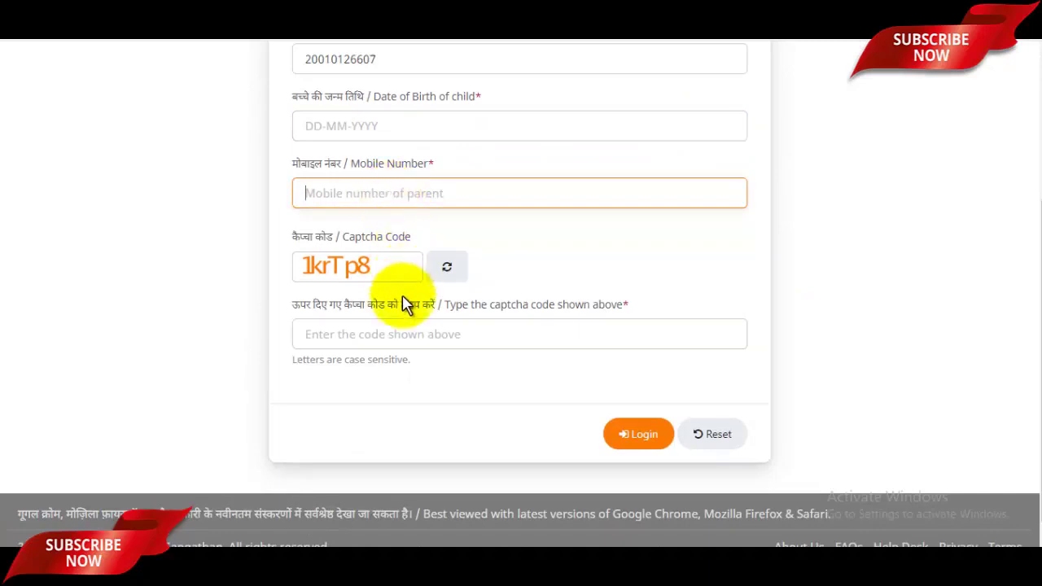
pyautogui.click(391, 333)
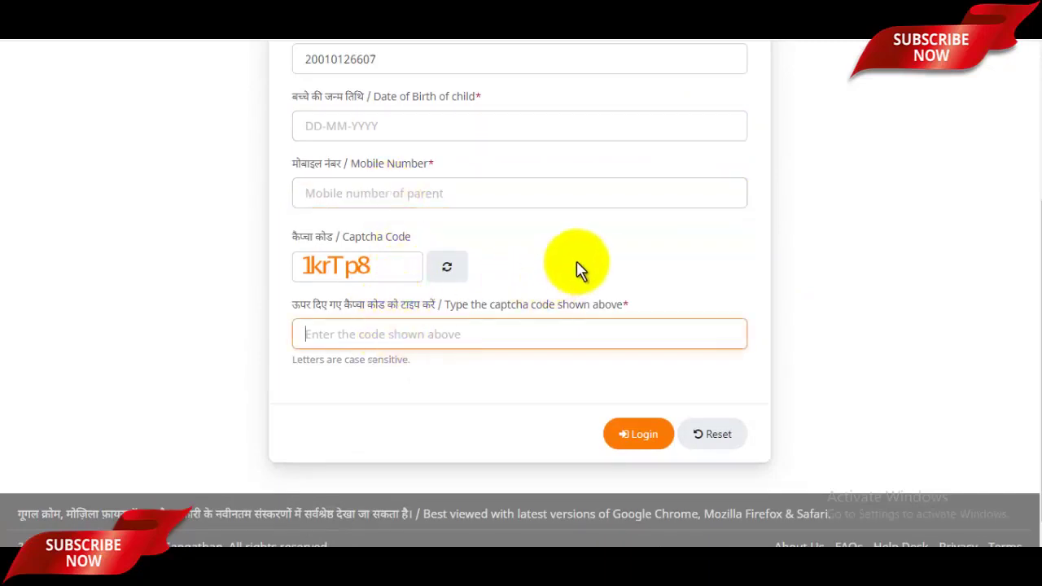
pyautogui.scroll(3, 660, 312)
pyautogui.scroll(-3, 660, 313)
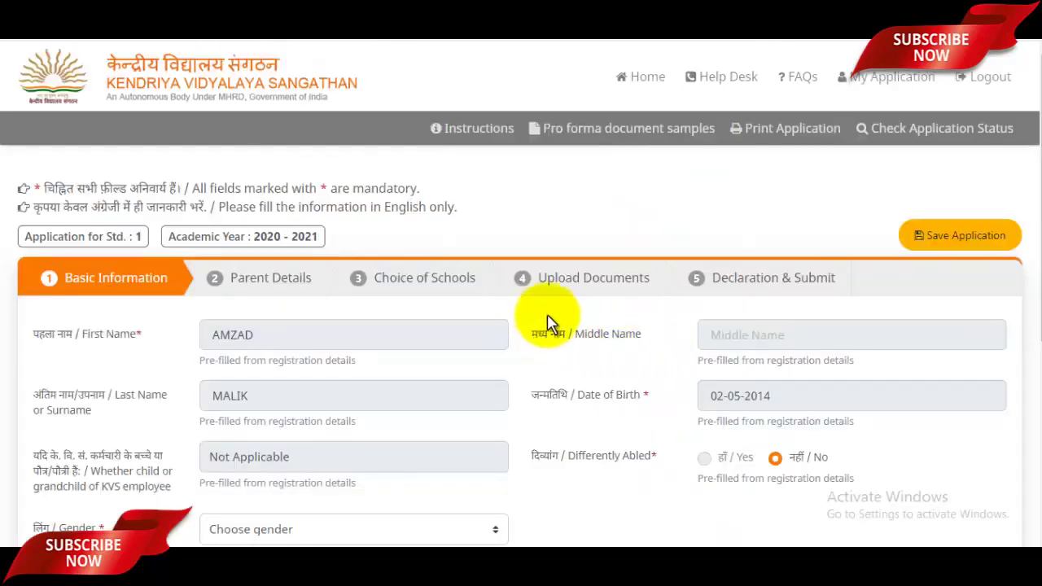
# Step: Set the child's gender to Male
pyautogui.scroll(-1, 551, 316)
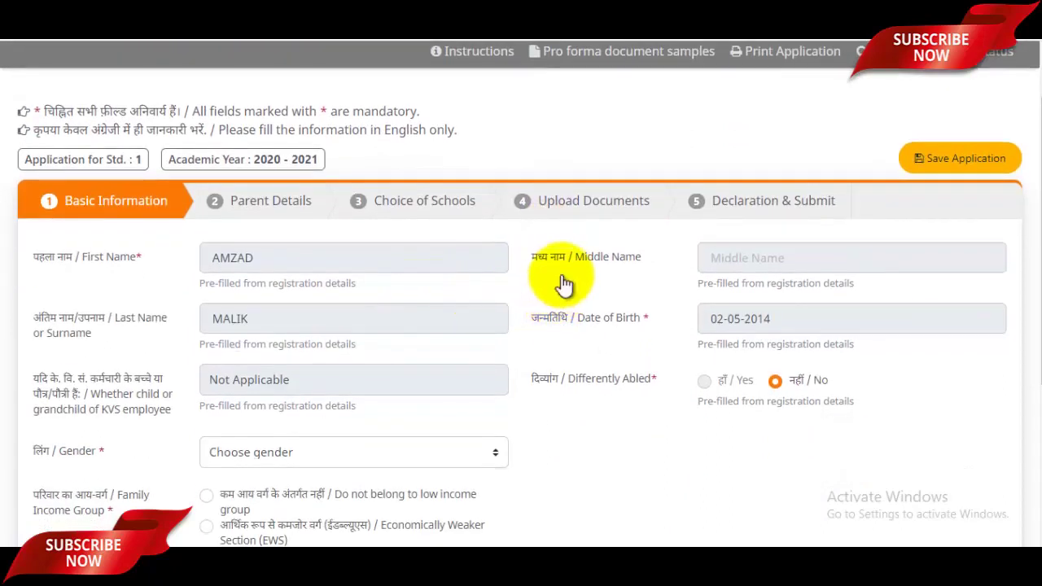
pyautogui.scroll(-2, 562, 284)
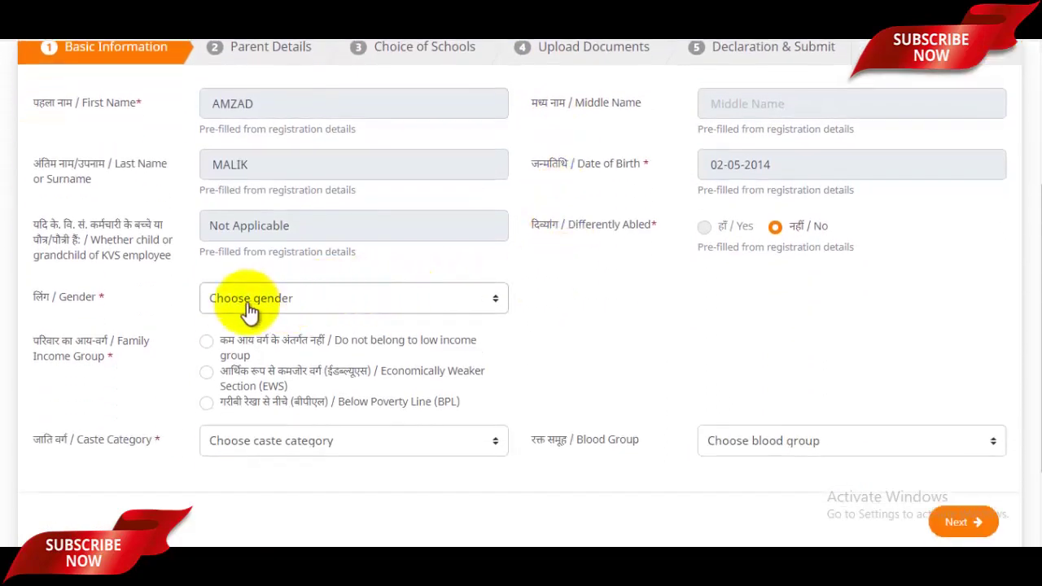
pyautogui.click(319, 305)
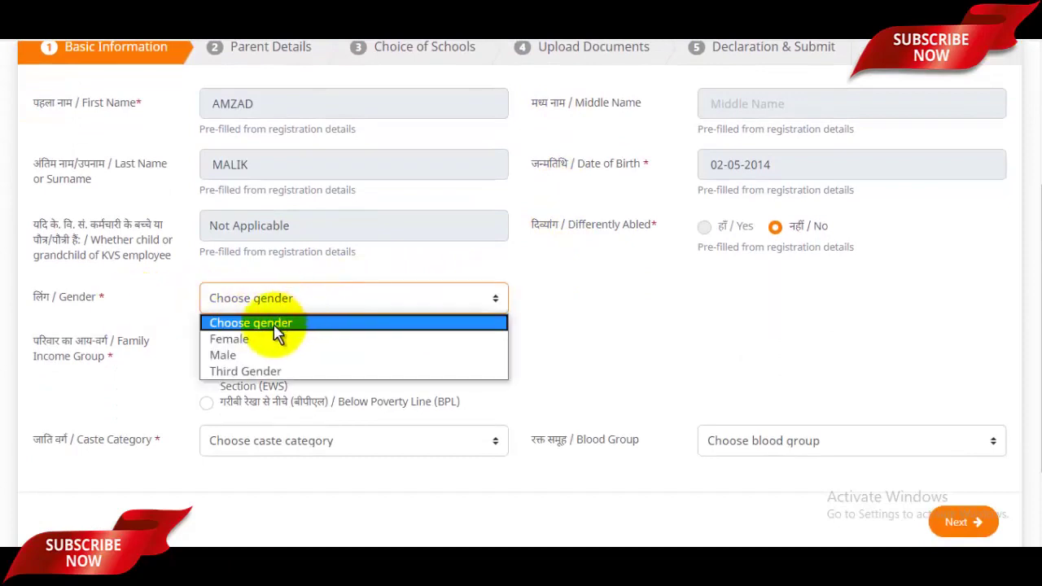
pyautogui.click(244, 357)
# Step: Mark the family as not low-income, choose General caste, and continue to Parent Details
pyautogui.scroll(-1, 453, 302)
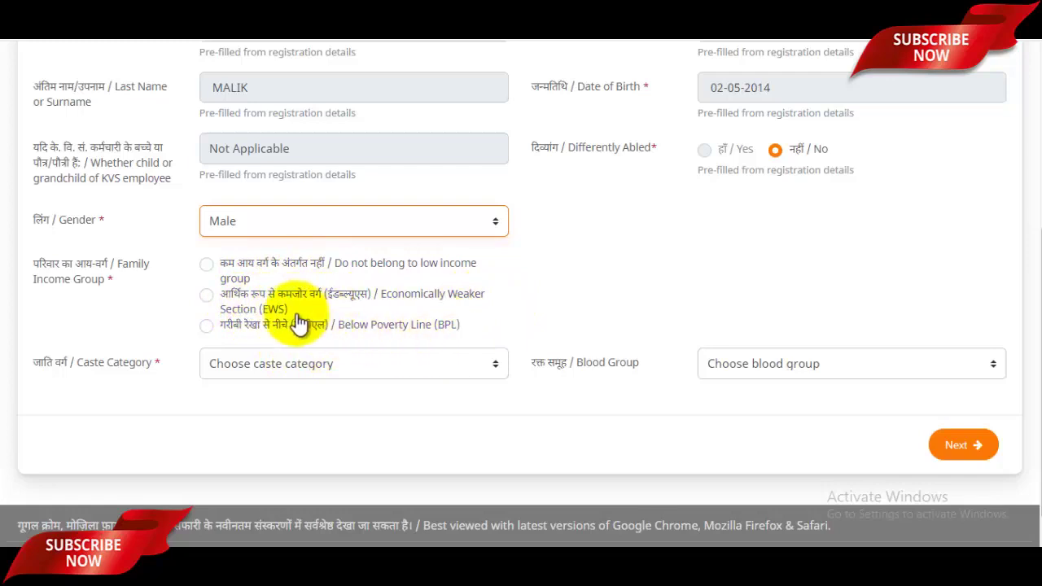
pyautogui.click(210, 267)
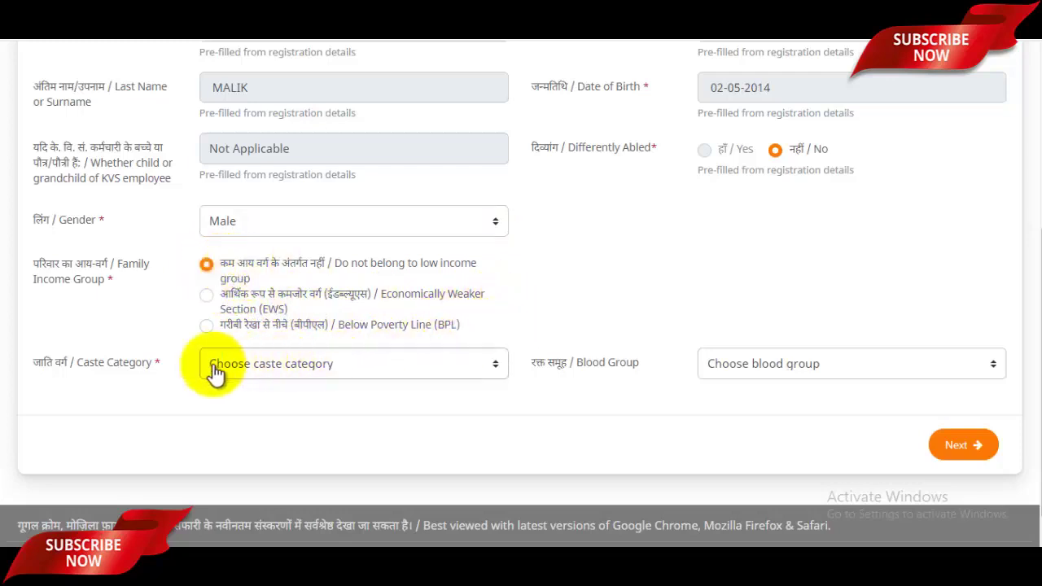
pyautogui.click(298, 377)
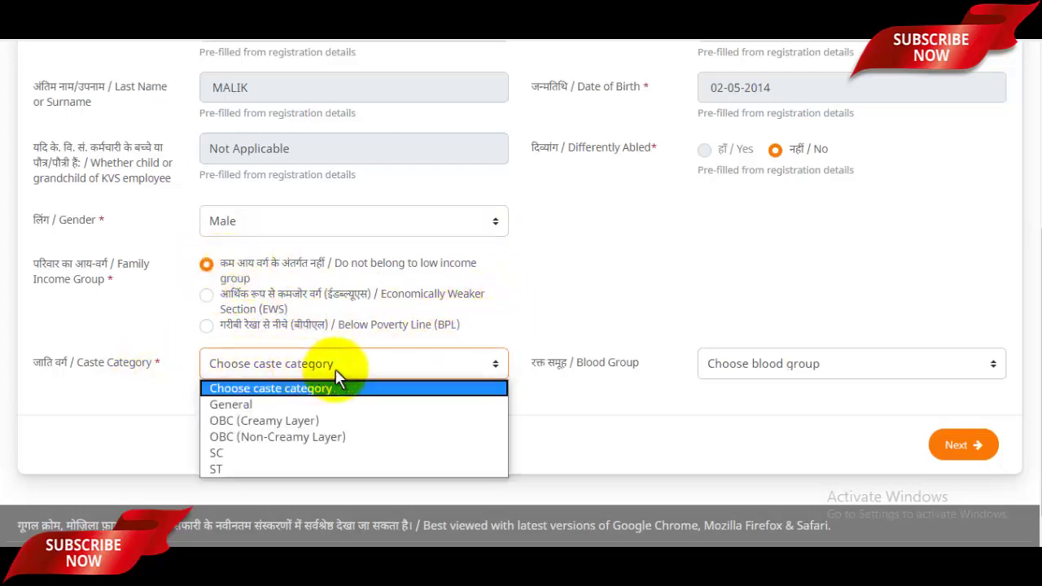
pyautogui.click(265, 404)
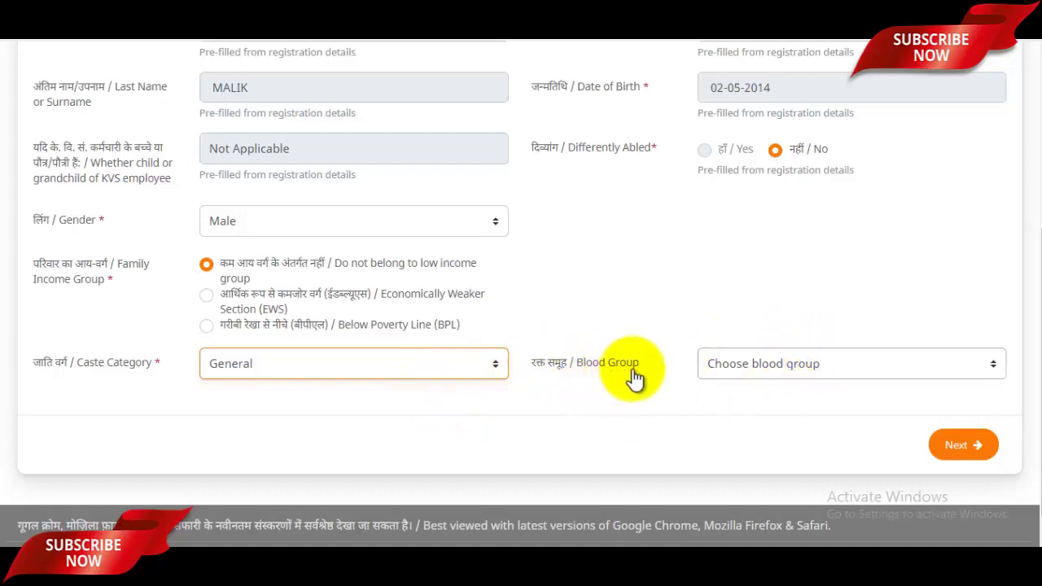
pyautogui.click(786, 370)
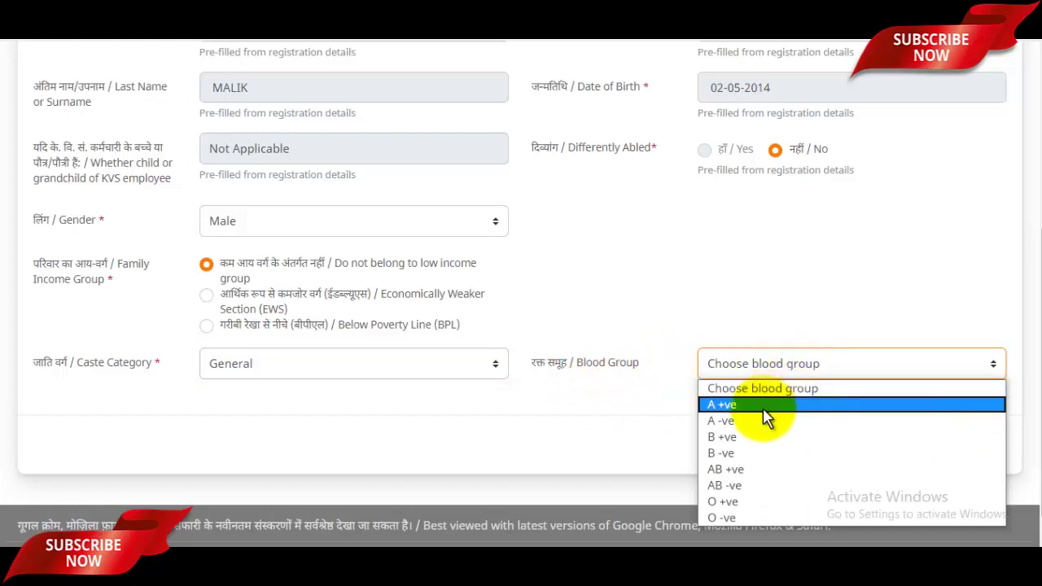
pyautogui.click(732, 304)
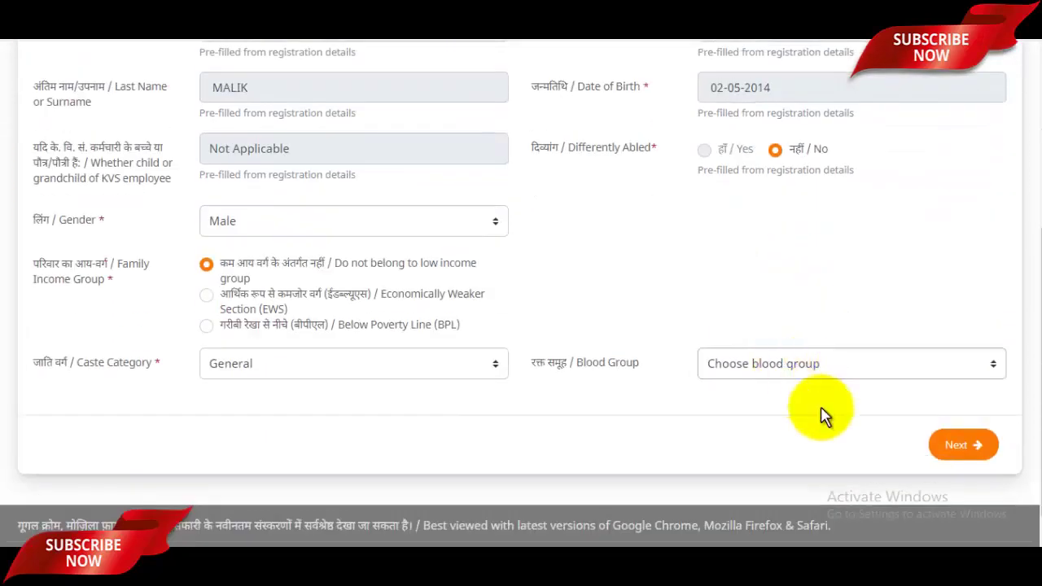
pyautogui.click(963, 444)
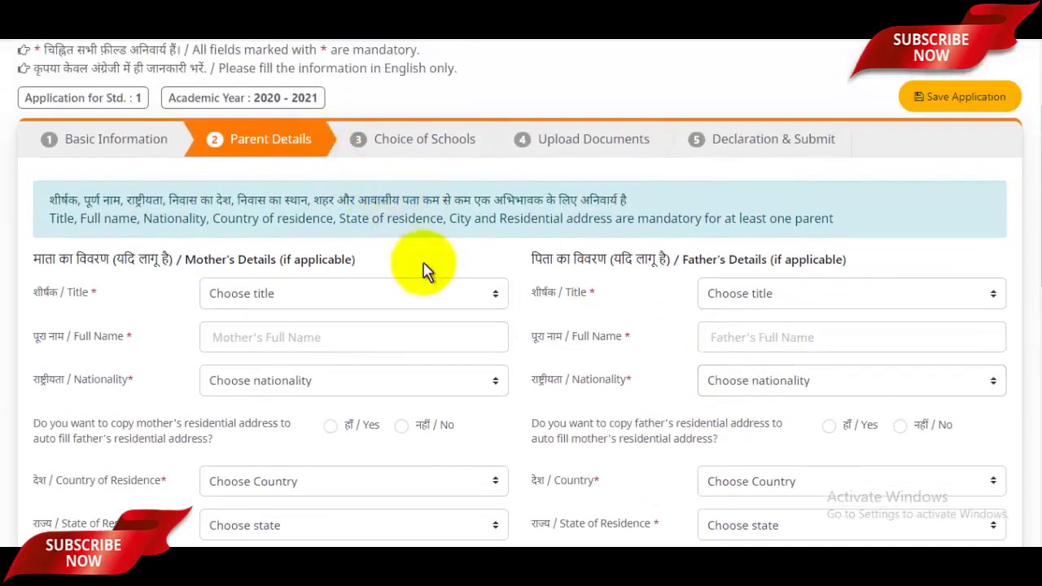
# Step: Set the mother's title to Mrs., correcting an initial choice of Ms
pyautogui.click(277, 295)
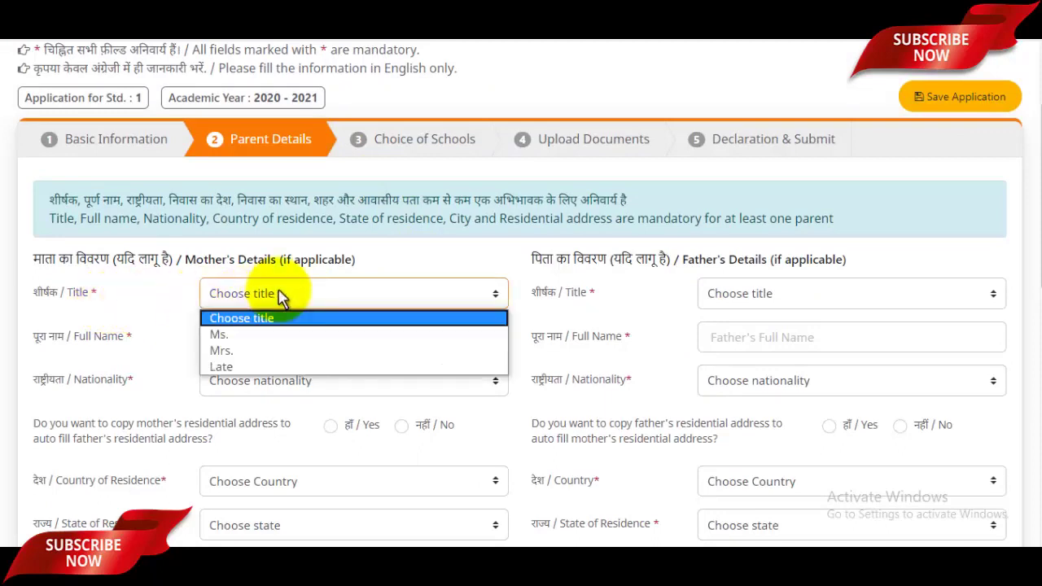
pyautogui.click(236, 333)
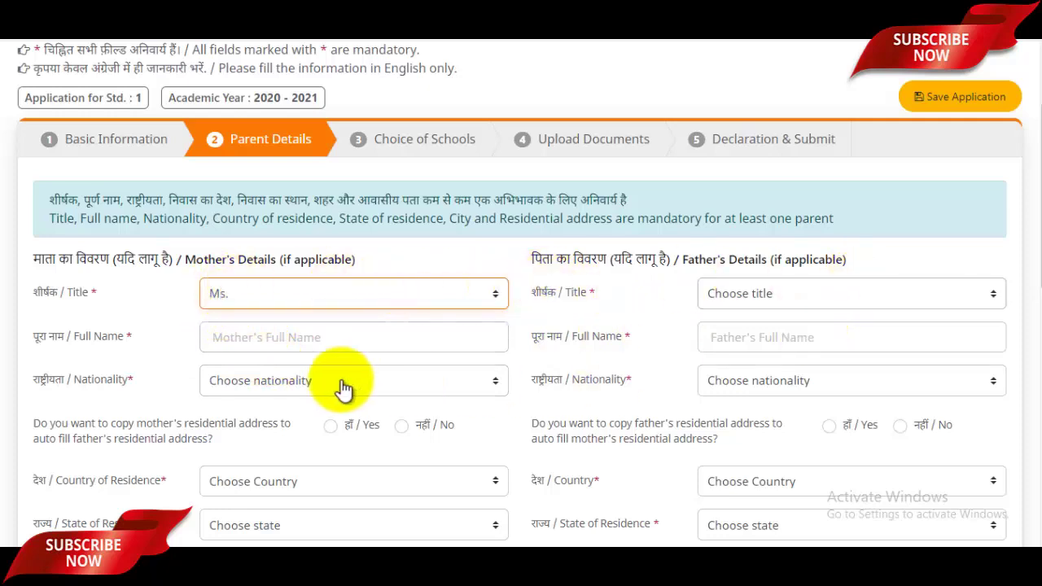
pyautogui.click(244, 301)
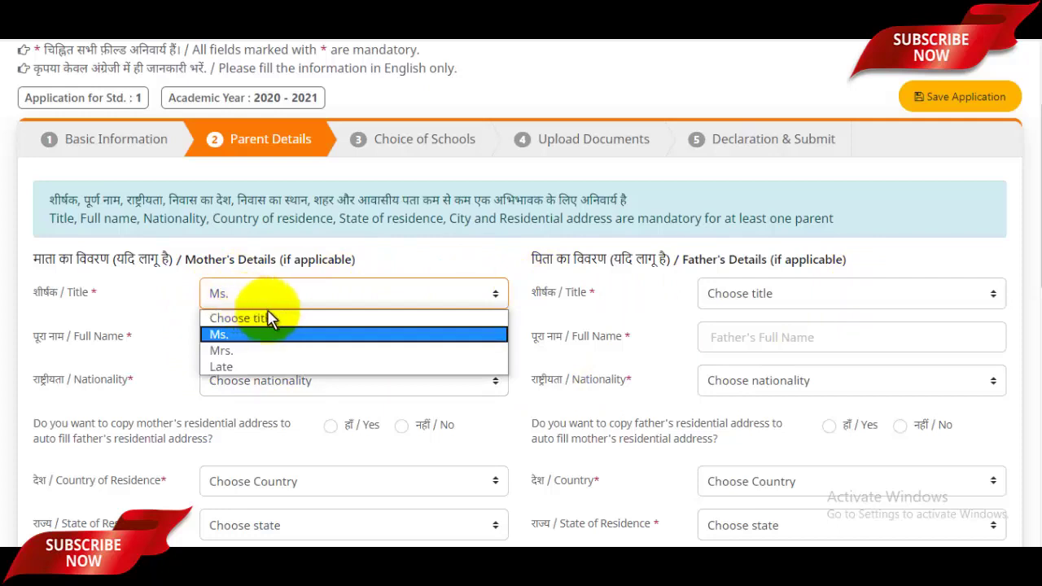
pyautogui.click(503, 243)
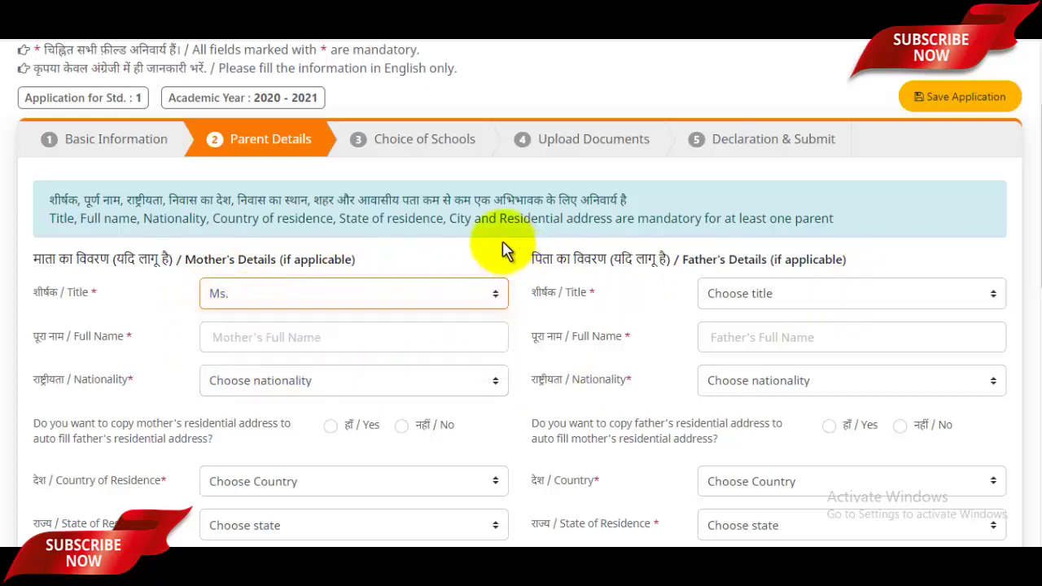
pyautogui.click(235, 313)
pyautogui.click(237, 348)
# Step: Enter the mother's full name and choose Indian as her nationality
pyautogui.click(242, 333)
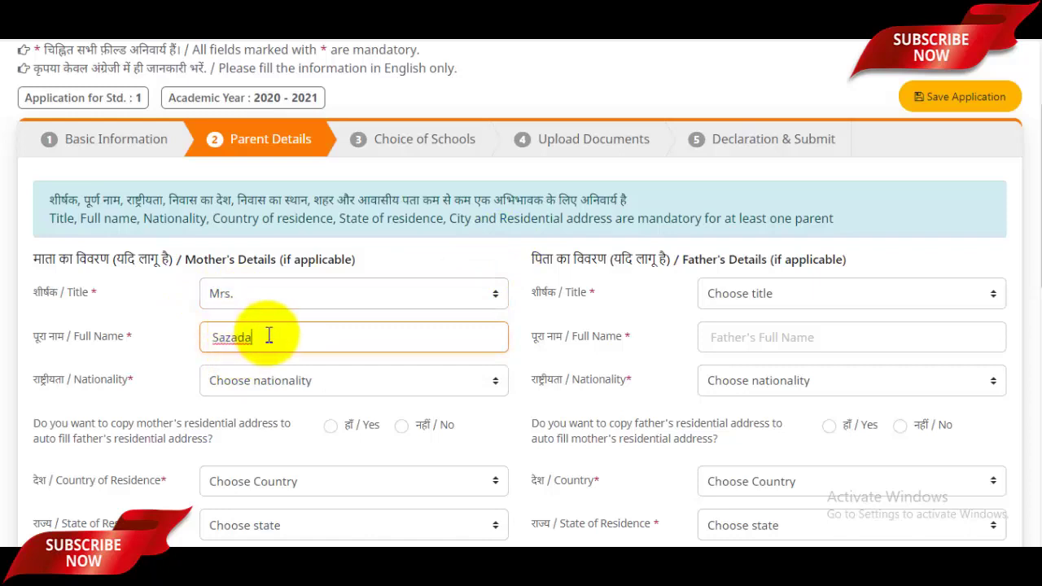
pyautogui.click(276, 387)
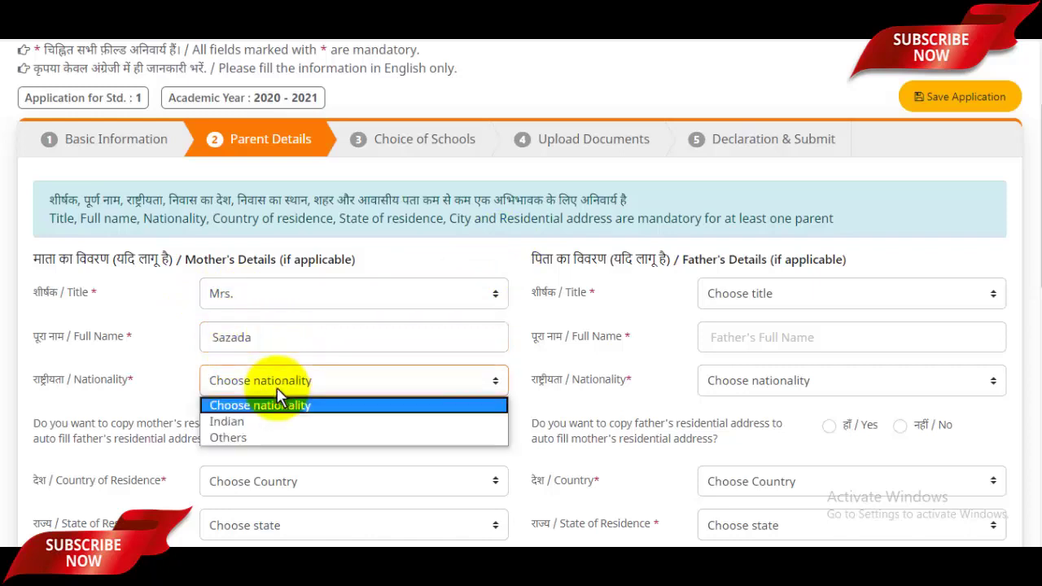
pyautogui.click(238, 429)
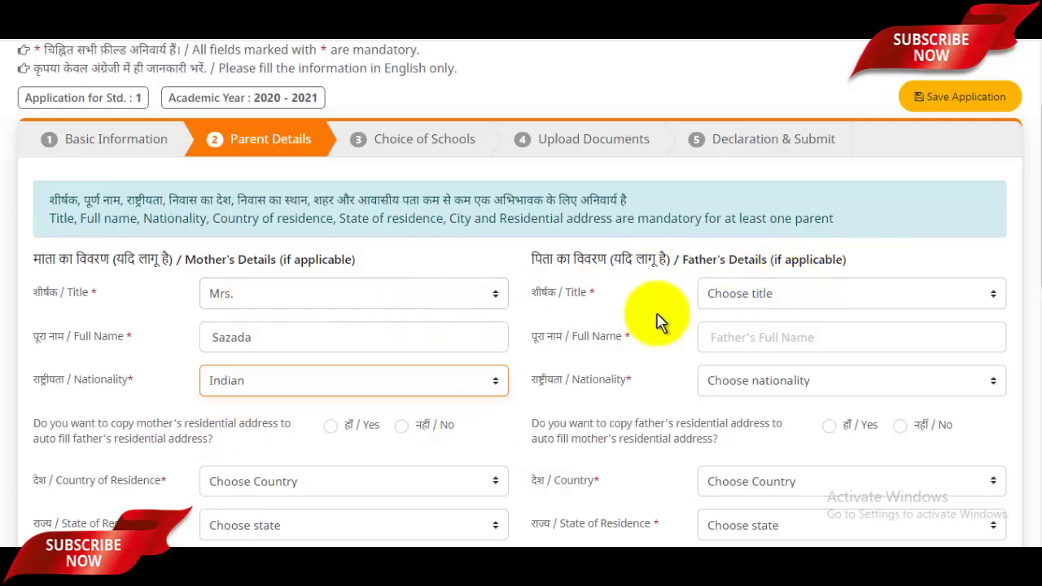
# Step: Set the father's title to Mr. and type his full name
pyautogui.click(789, 301)
pyautogui.click(738, 334)
pyautogui.click(755, 338)
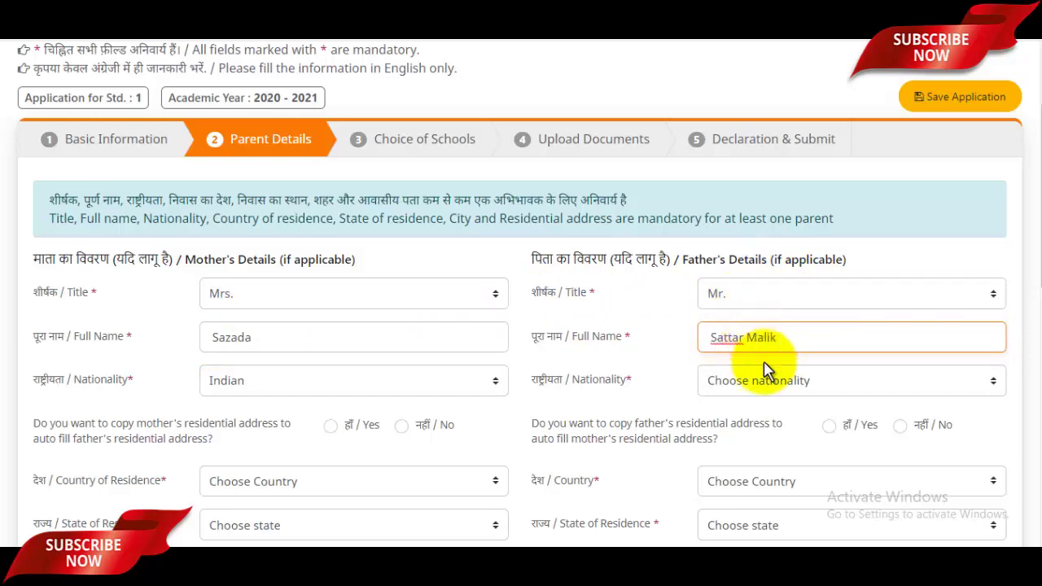
# Step: Choose Indian as the father's nationality
pyautogui.click(786, 386)
pyautogui.click(733, 423)
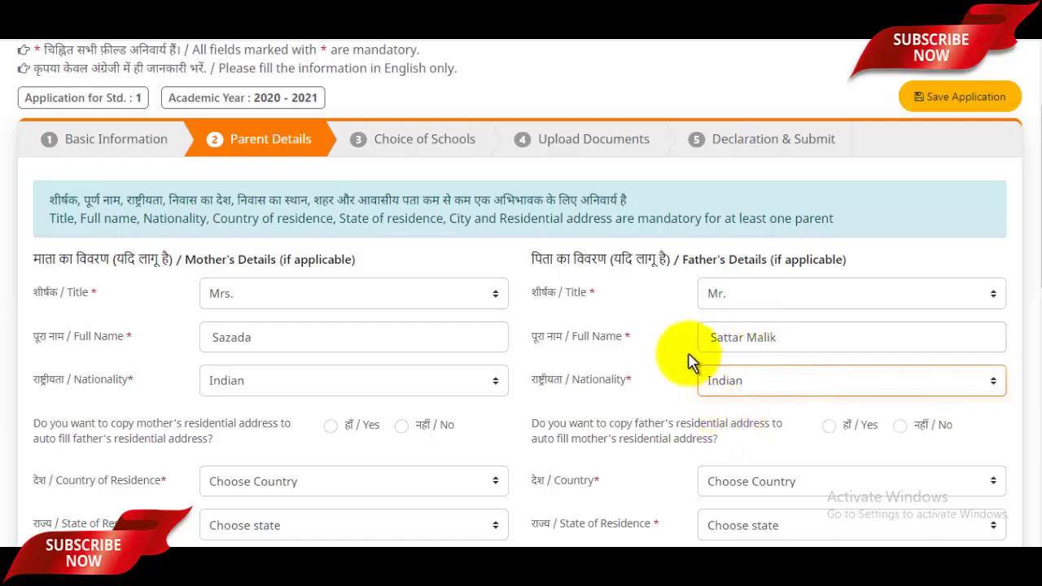
pyautogui.scroll(-1, 668, 361)
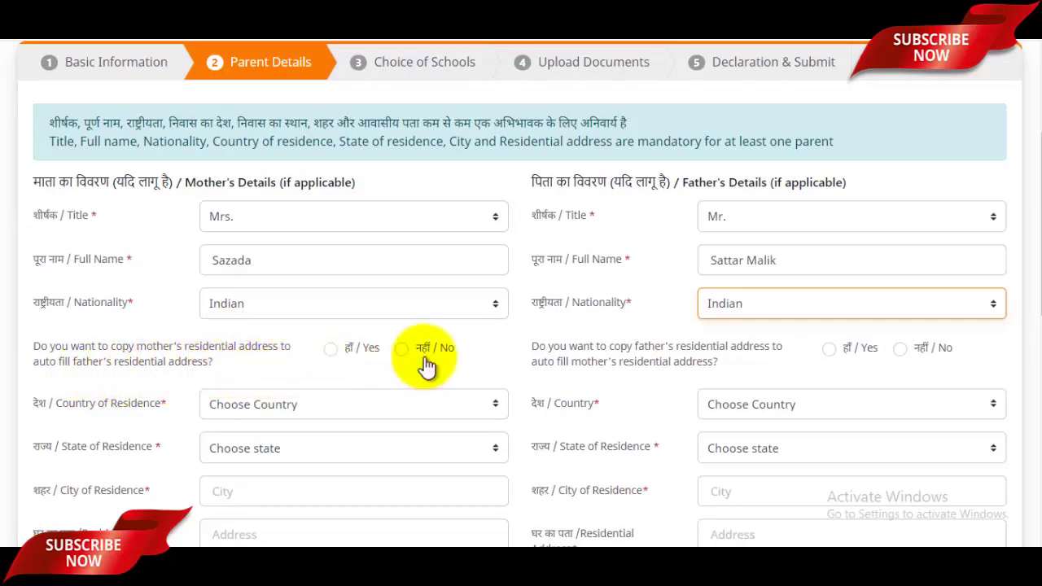
pyautogui.scroll(-1, 309, 371)
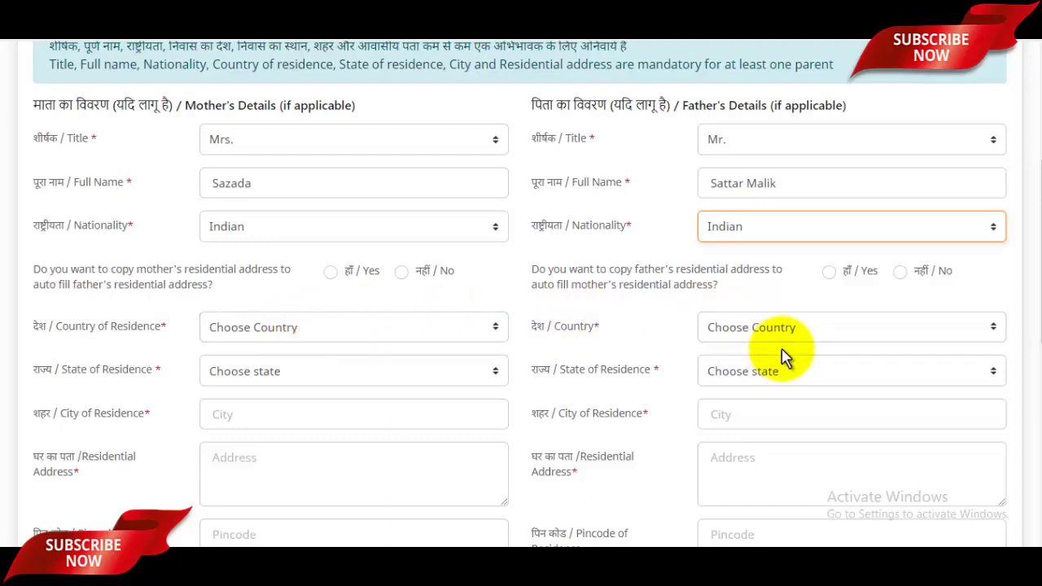
# Step: Set the mother's country of residence to India and state to Uttar Pradesh
pyautogui.click(309, 334)
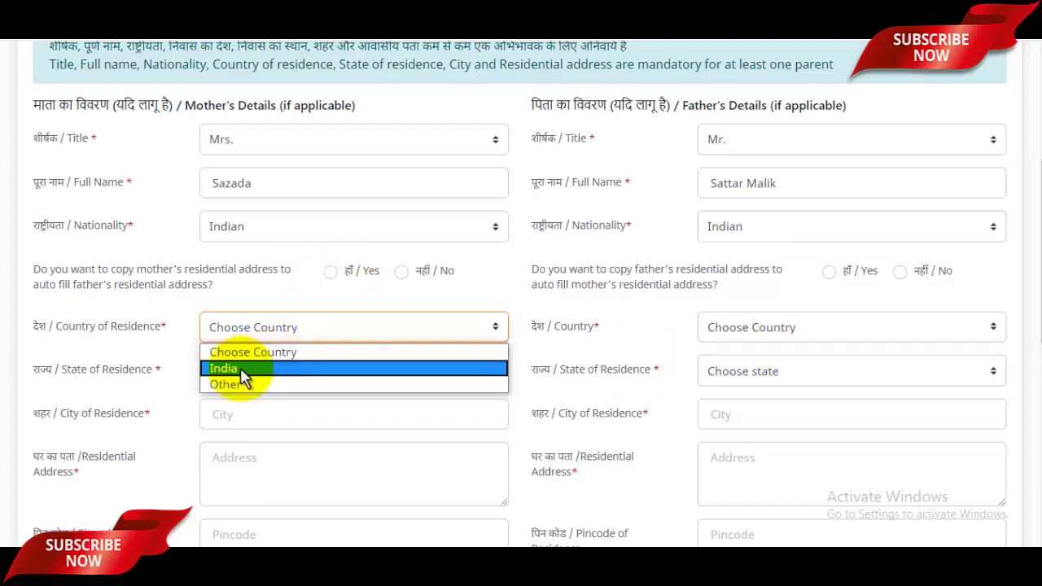
pyautogui.click(241, 369)
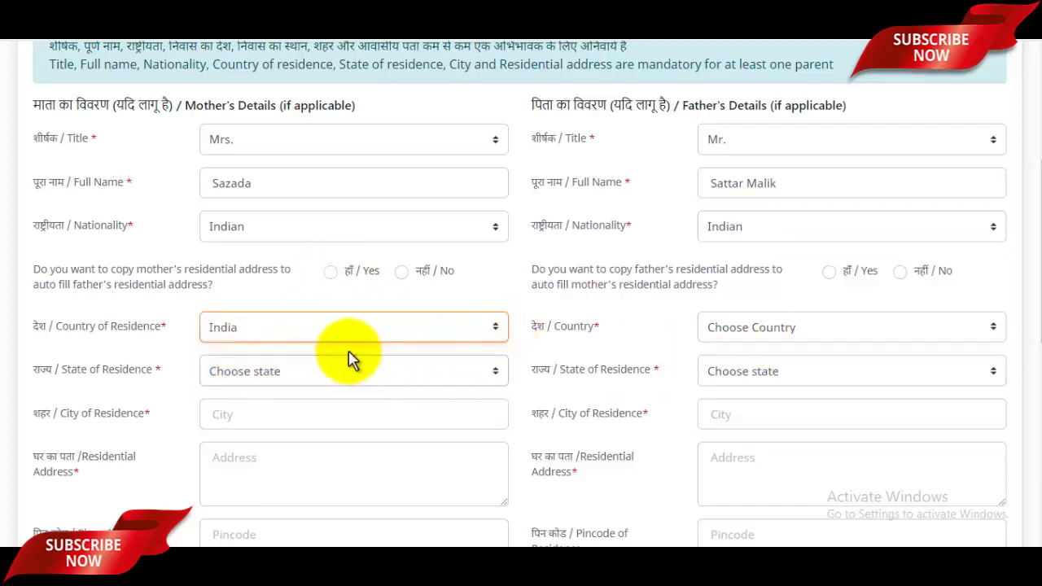
pyautogui.scroll(-1, 348, 358)
pyautogui.click(300, 308)
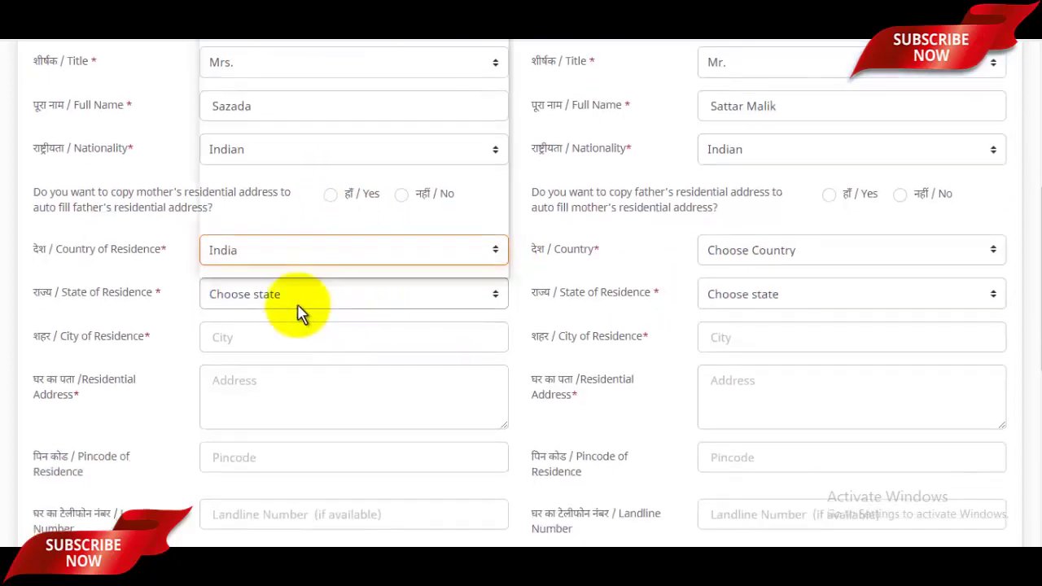
pyautogui.scroll(-5, 284, 190)
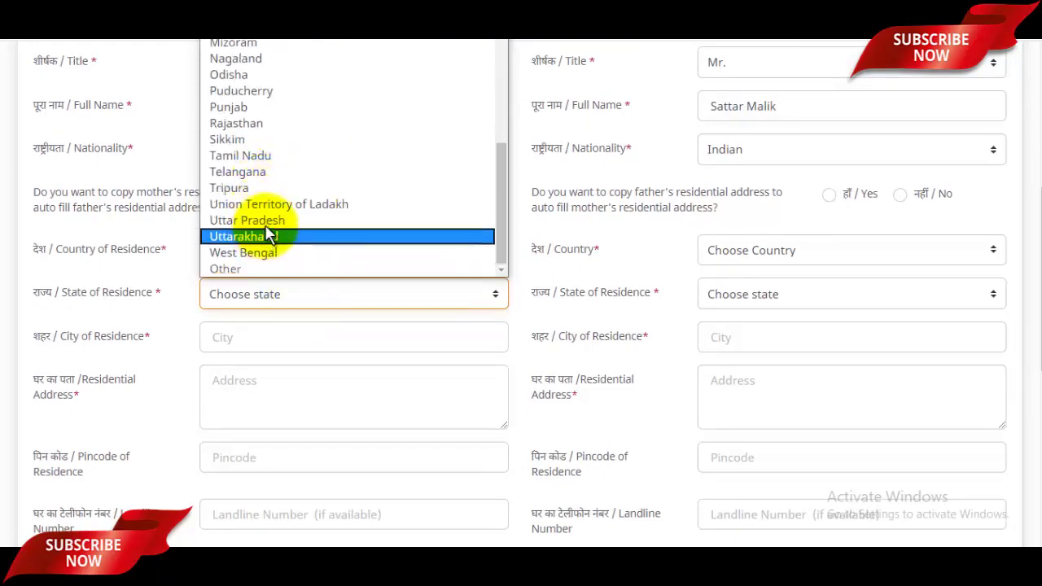
pyautogui.click(268, 220)
# Step: Type the mother's city and residential address, then move to the pincode field
pyautogui.scroll(-2, 344, 233)
pyautogui.click(302, 195)
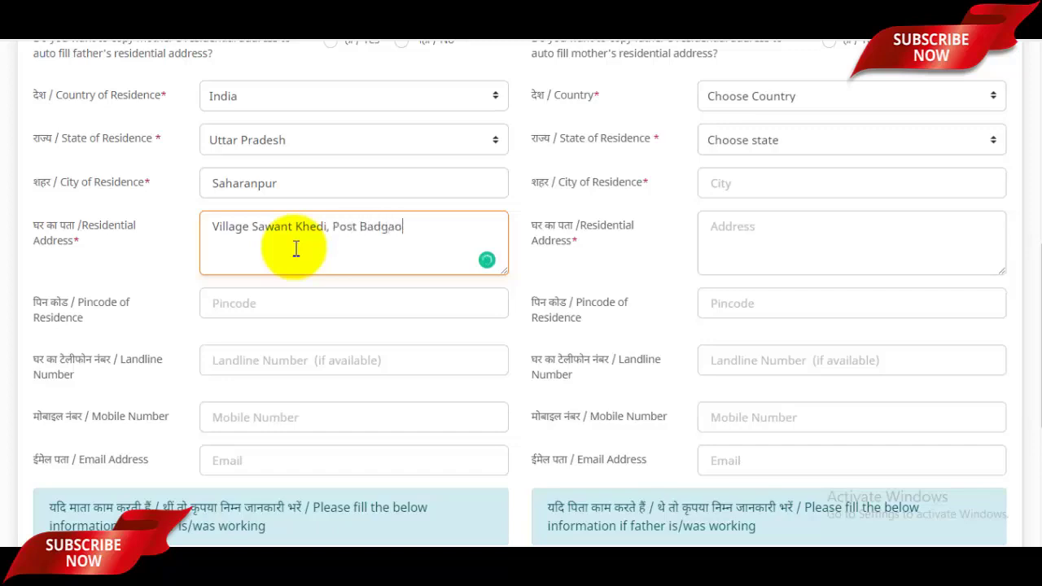
pyautogui.click(277, 303)
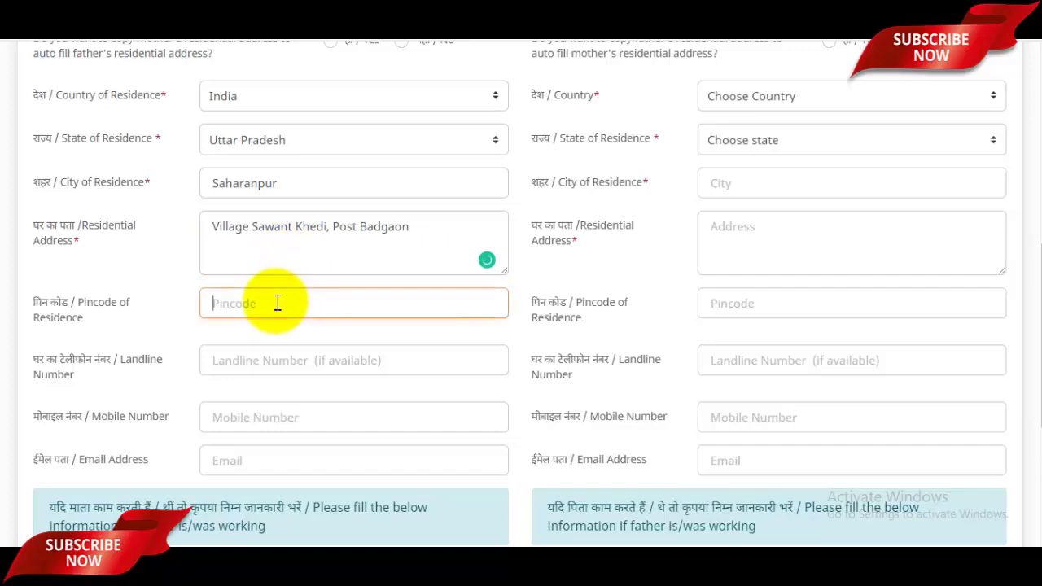
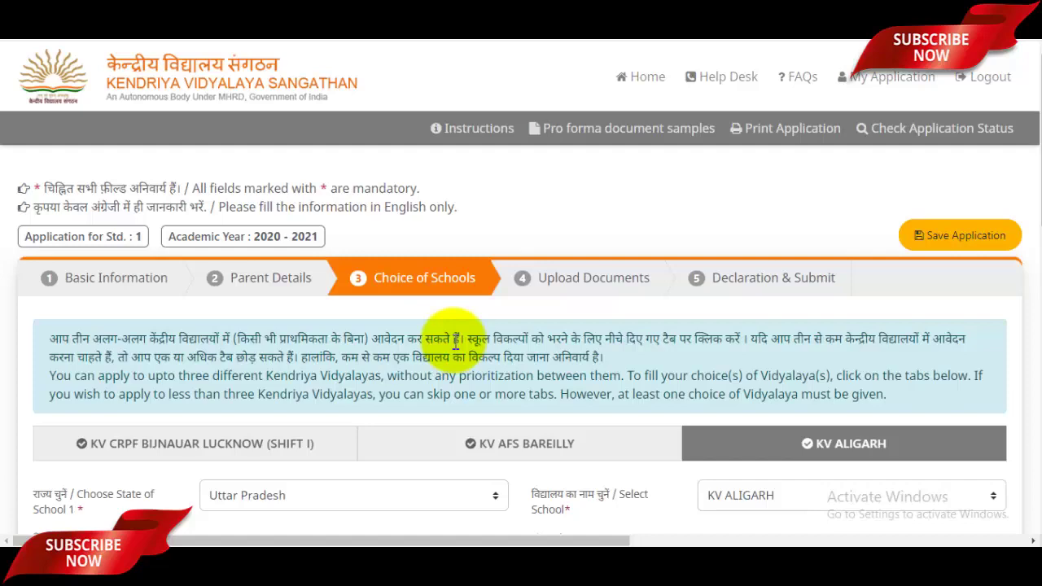
# Step: Keep Uttar Pradesh as the state and pick KV IIM LUCKNOW as the third school
pyautogui.scroll(-1, 454, 342)
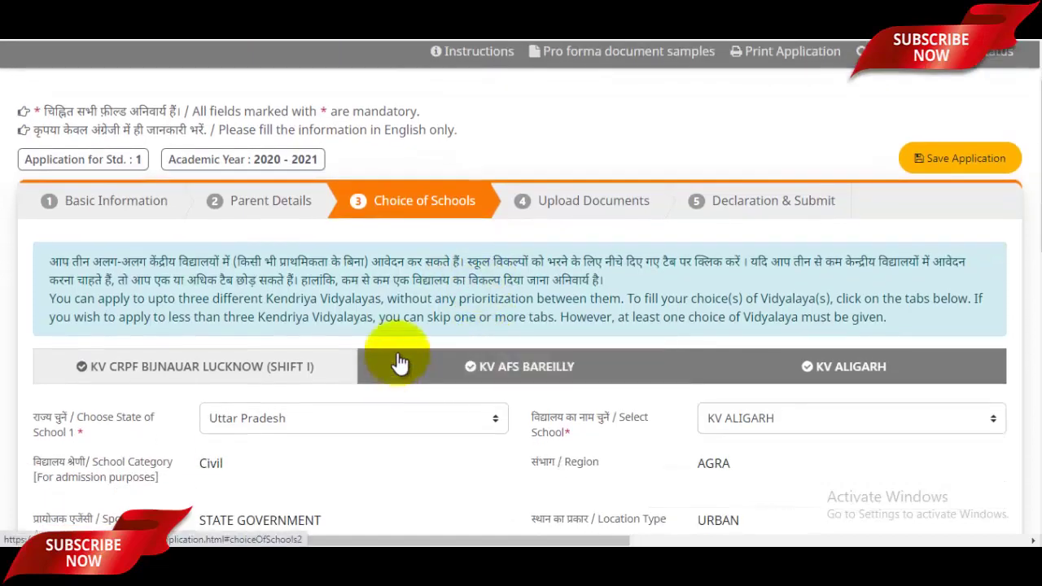
pyautogui.scroll(-1, 419, 361)
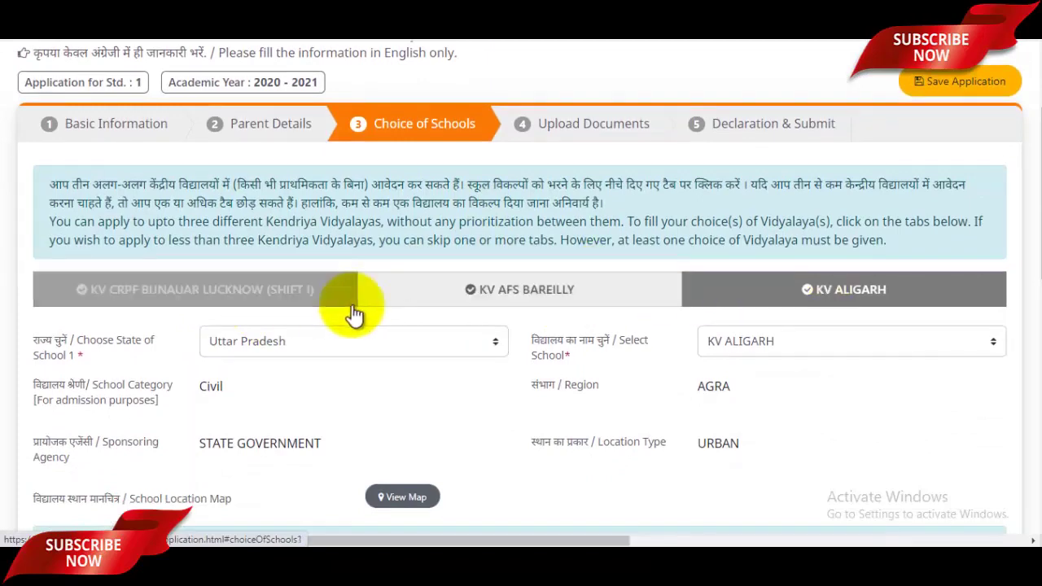
pyautogui.click(326, 351)
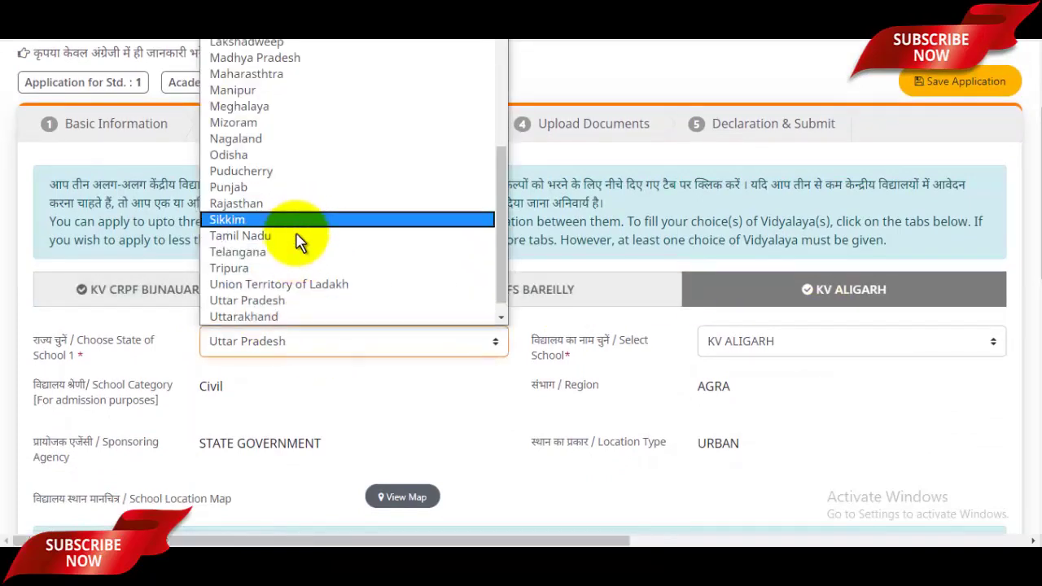
pyautogui.click(271, 303)
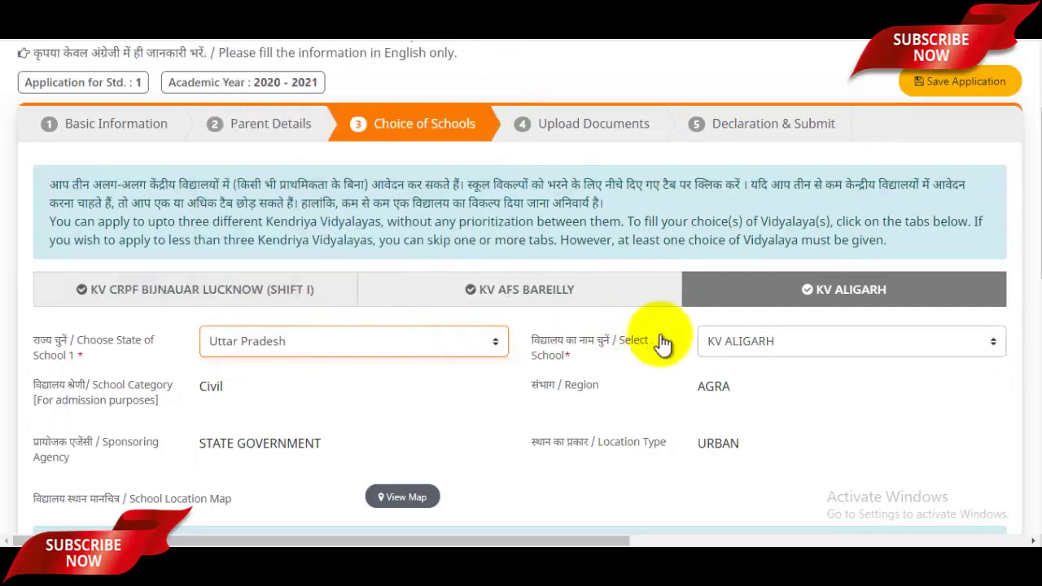
pyautogui.click(799, 355)
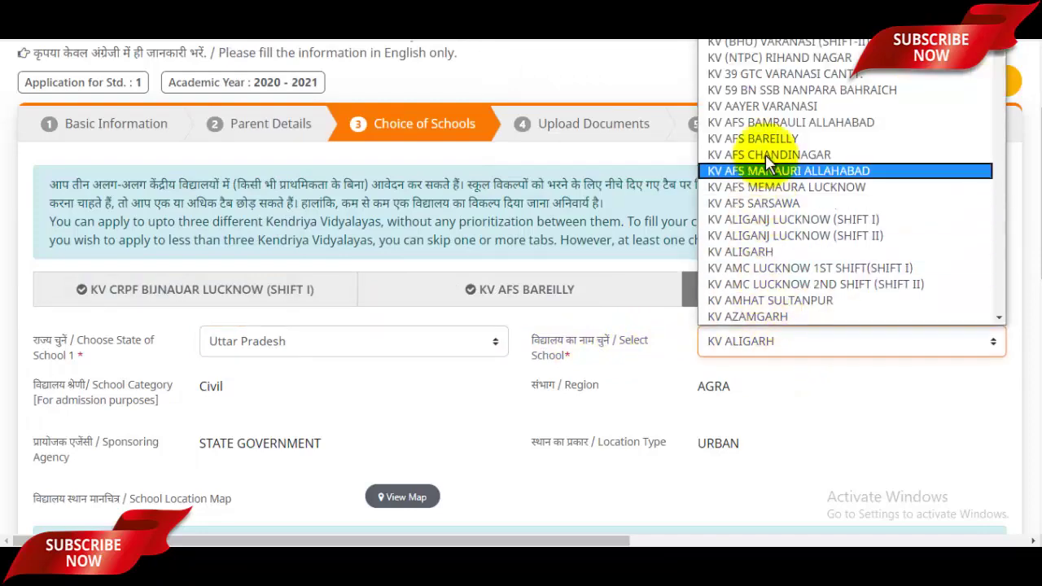
pyautogui.scroll(-10, 778, 230)
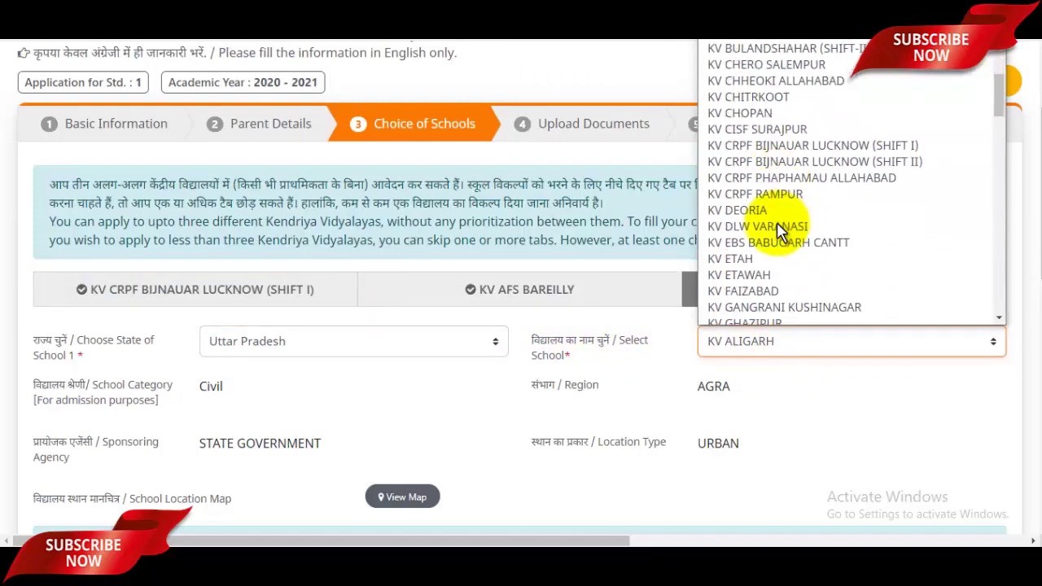
pyautogui.scroll(-5, 776, 224)
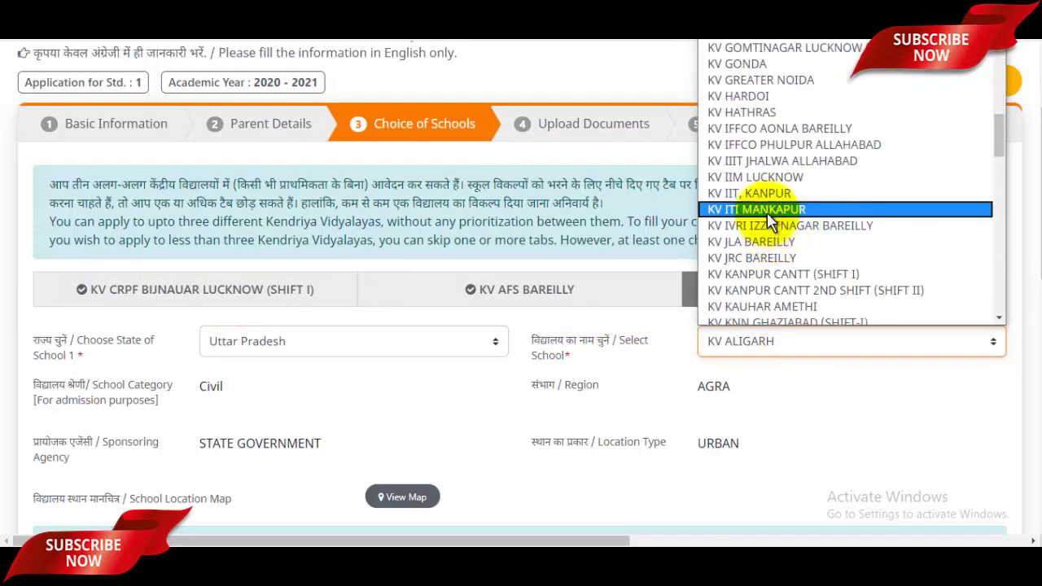
pyautogui.click(755, 177)
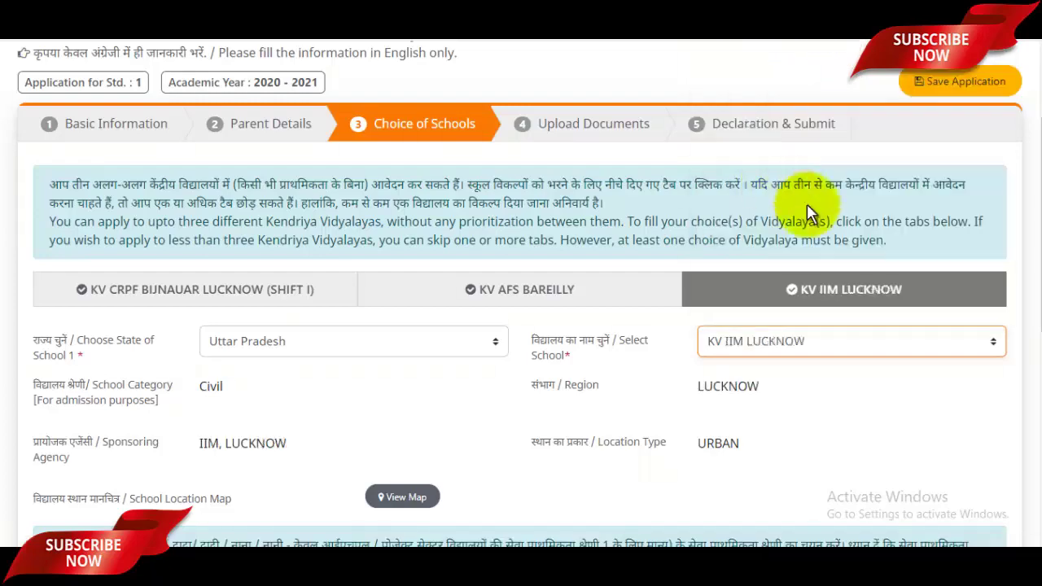
pyautogui.scroll(-2, 649, 297)
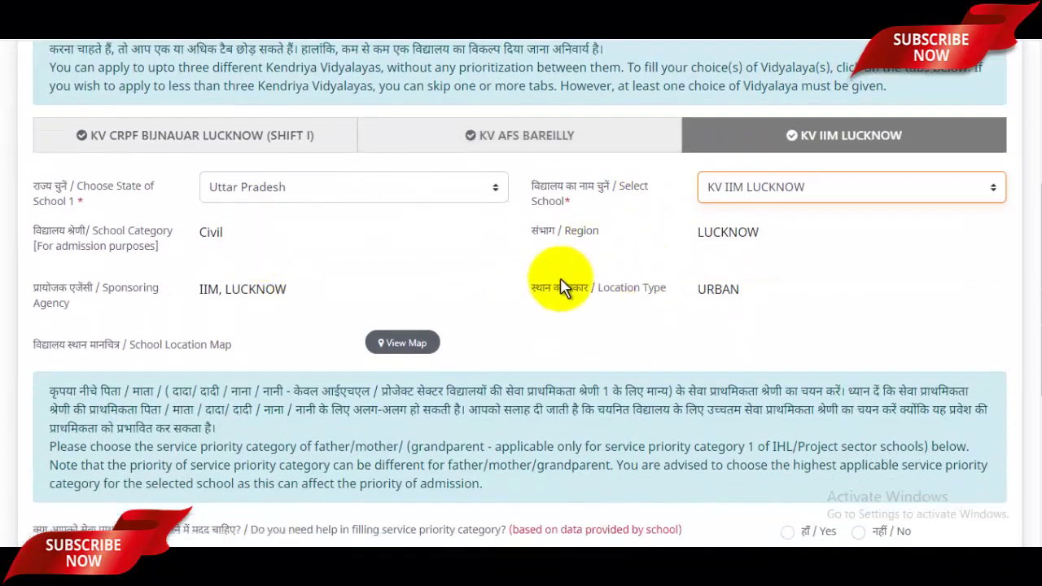
# Step: Answer Yes to getting help filling in the service priority category
pyautogui.scroll(-3, 667, 272)
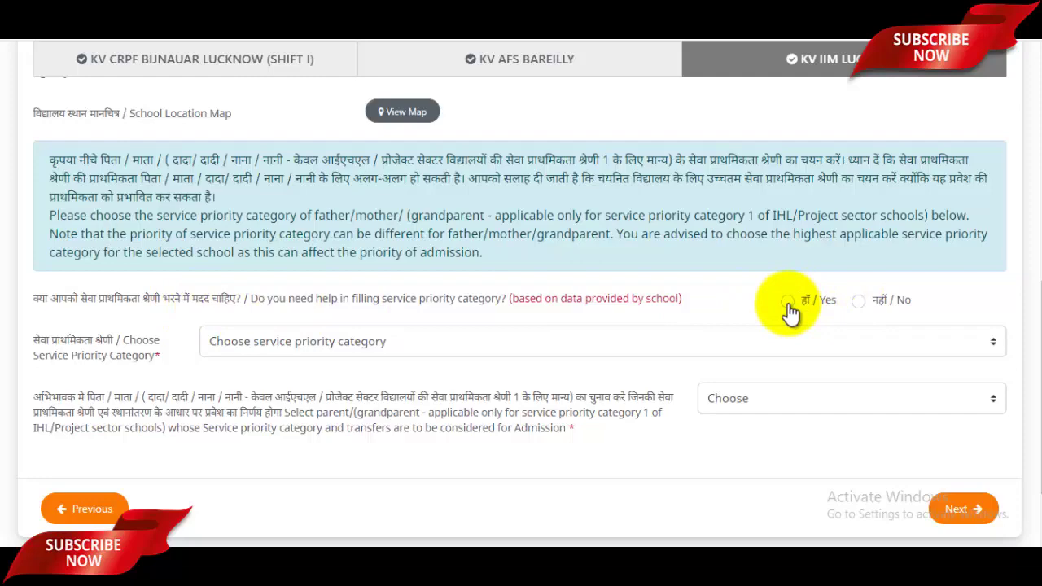
pyautogui.click(788, 302)
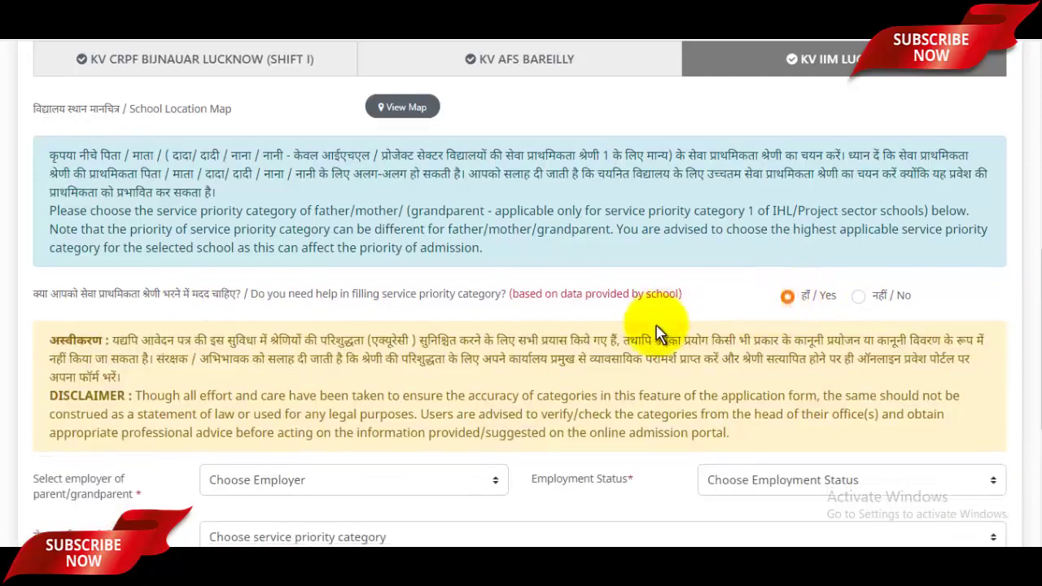
pyautogui.scroll(-2, 658, 330)
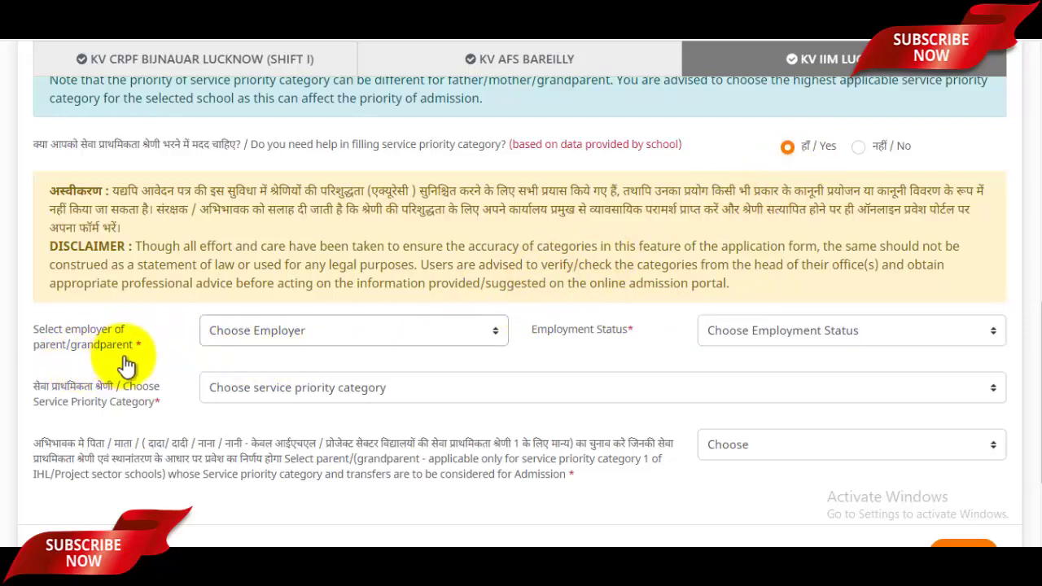
# Step: Set employer to SELF EMPLOYED, BUSINESS etc. and employment status to NA, giving priority category 5
pyautogui.click(279, 339)
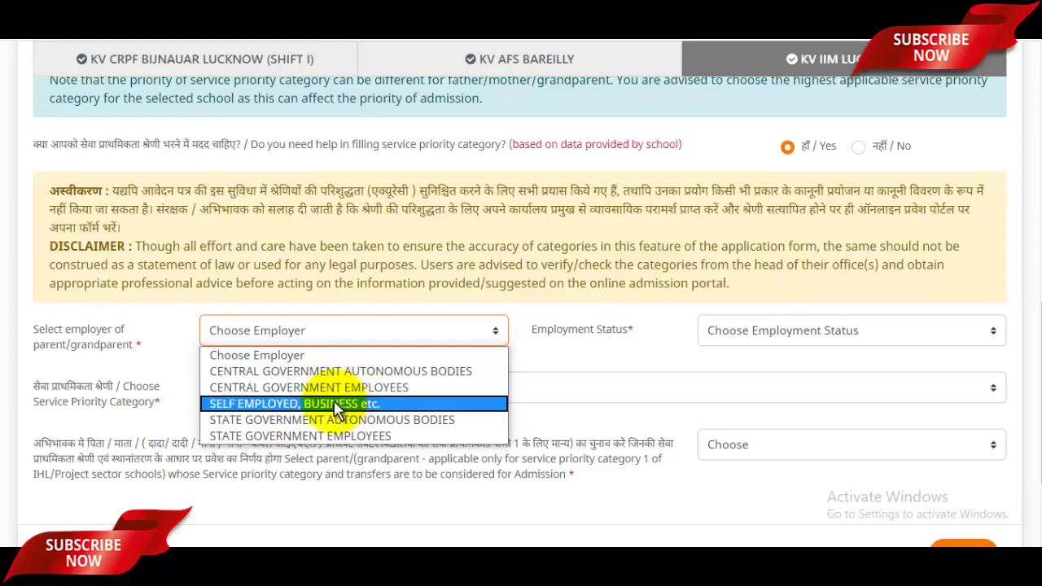
pyautogui.click(285, 405)
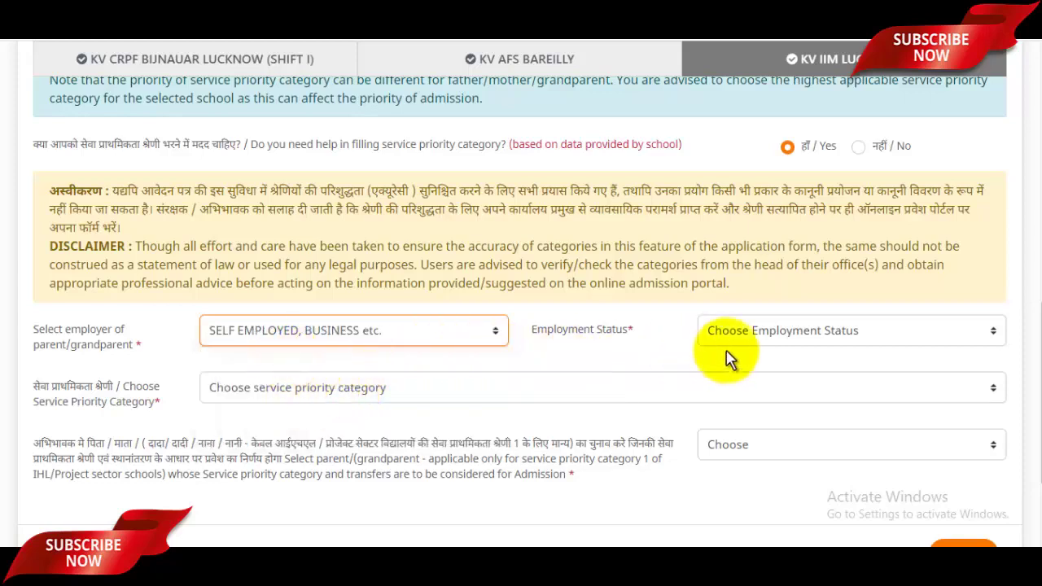
pyautogui.click(759, 336)
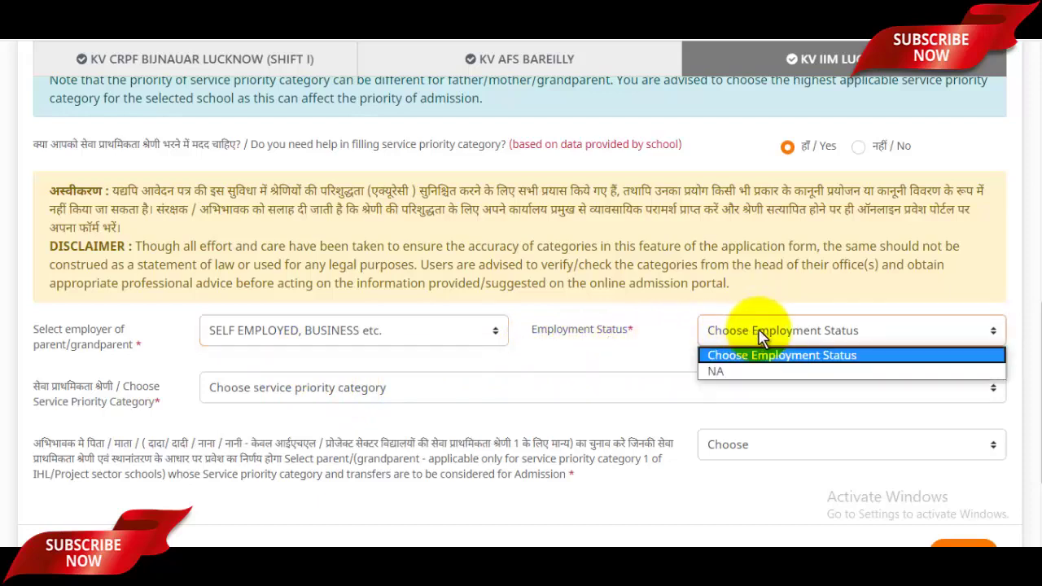
pyautogui.click(729, 370)
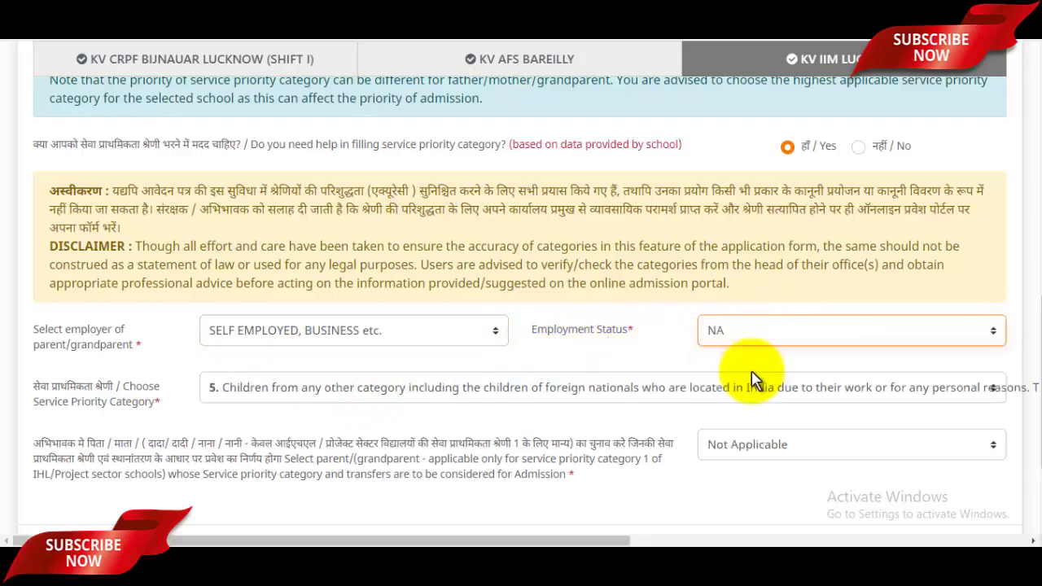
pyautogui.click(358, 335)
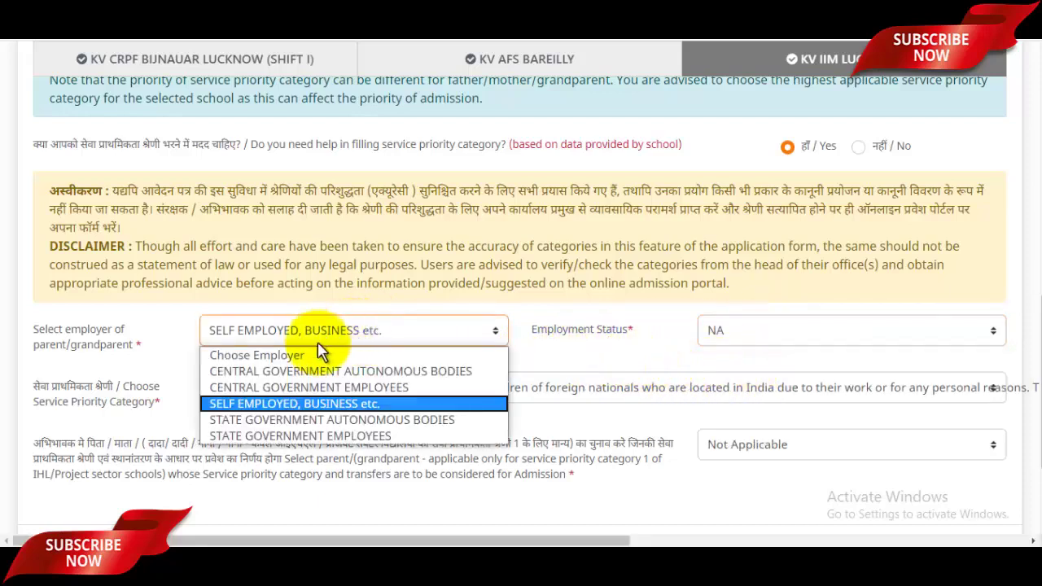
pyautogui.click(269, 374)
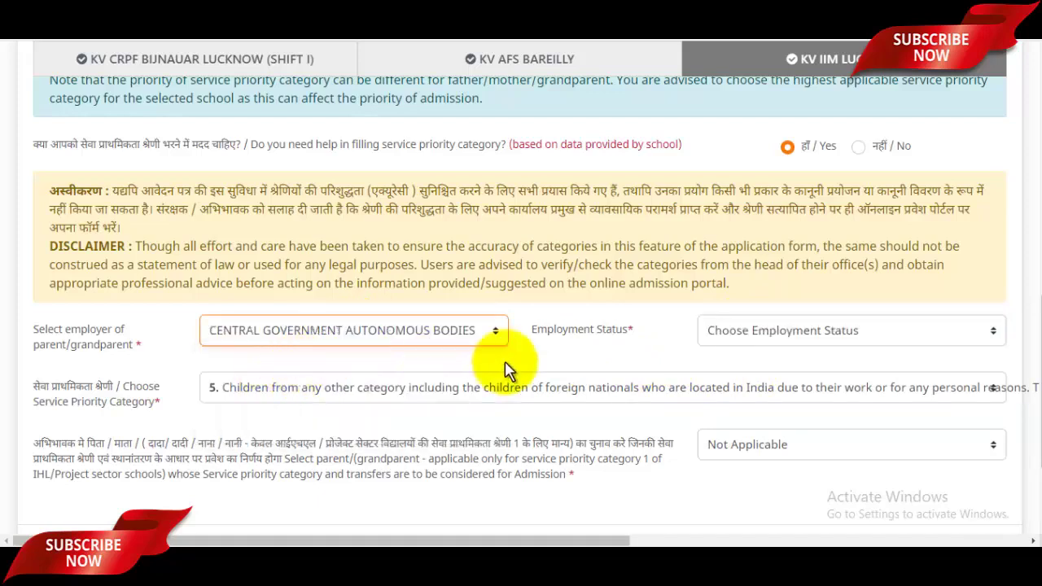
pyautogui.click(794, 336)
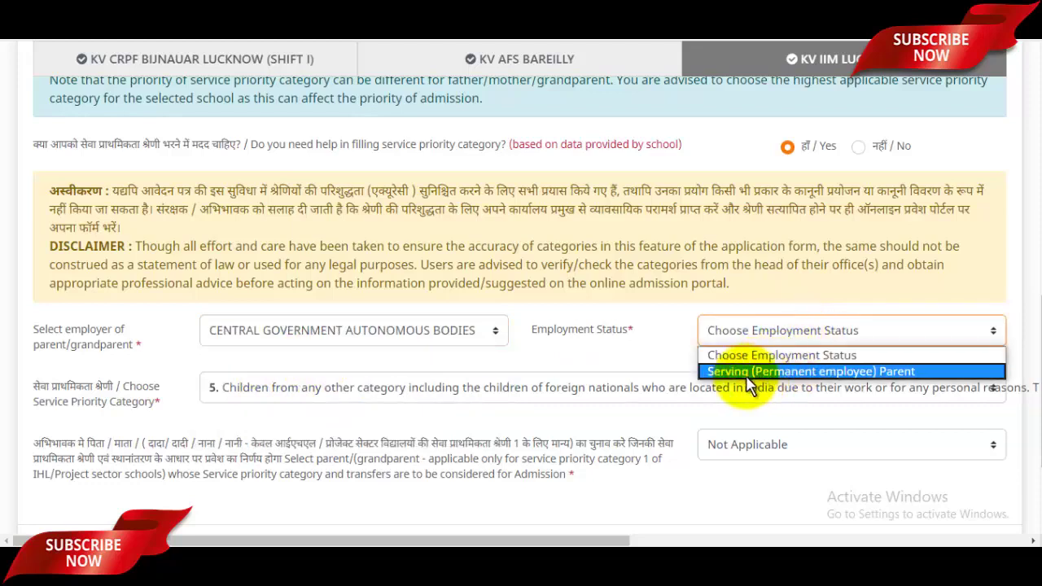
pyautogui.click(344, 331)
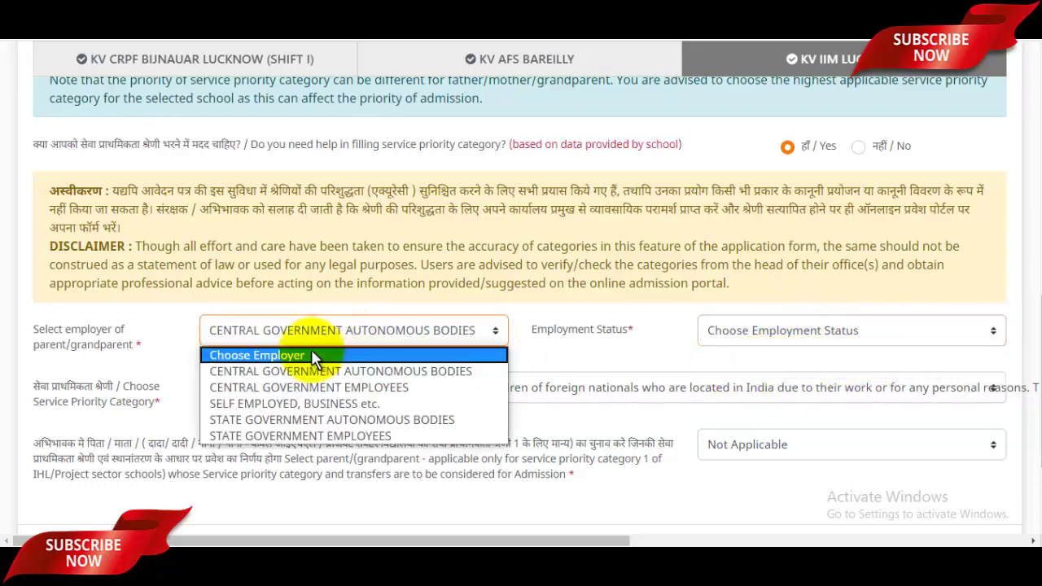
pyautogui.click(263, 404)
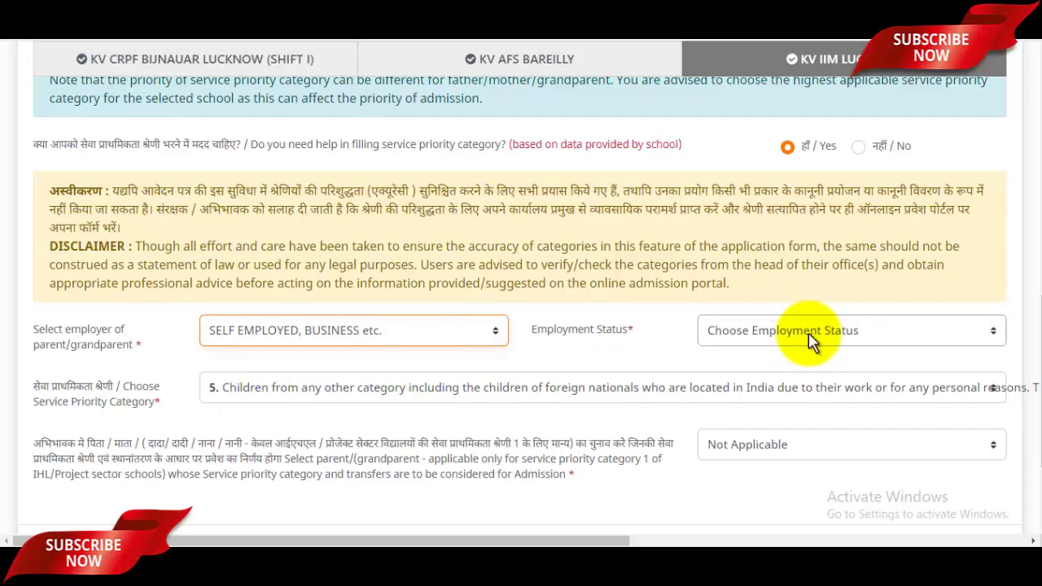
pyautogui.click(811, 342)
pyautogui.click(727, 369)
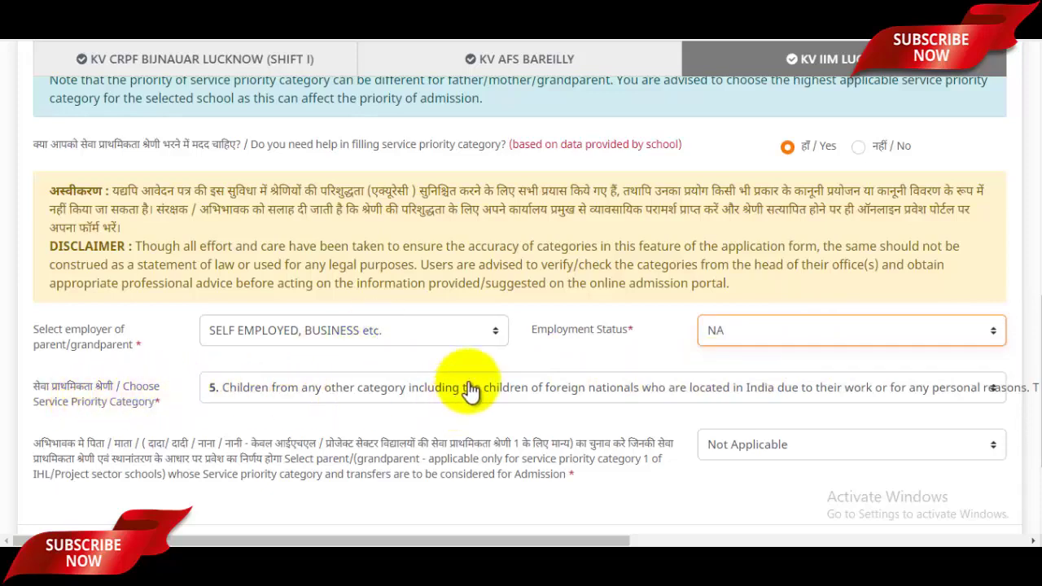
pyautogui.scroll(-2, 471, 391)
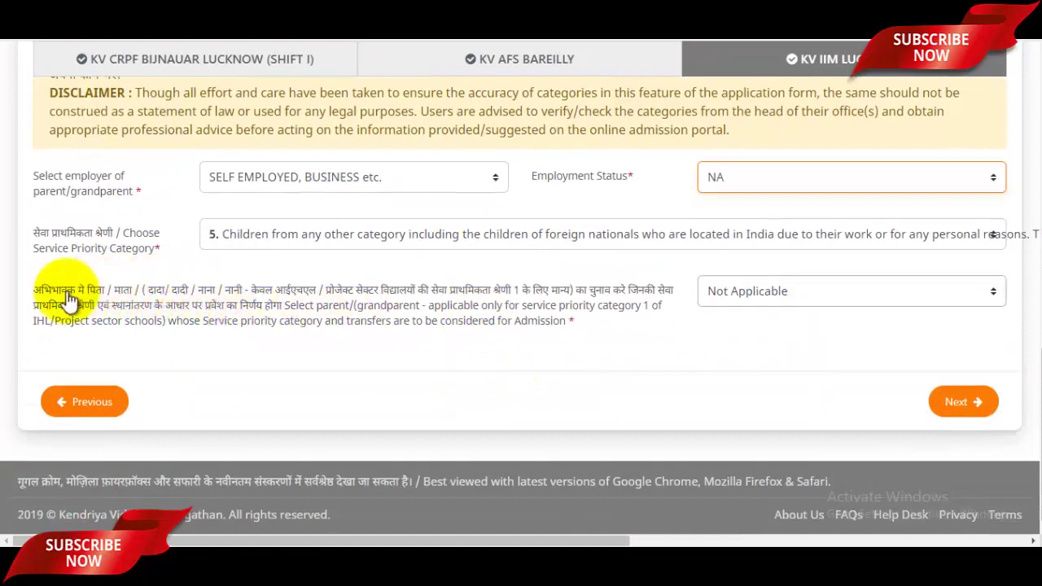
pyautogui.click(759, 293)
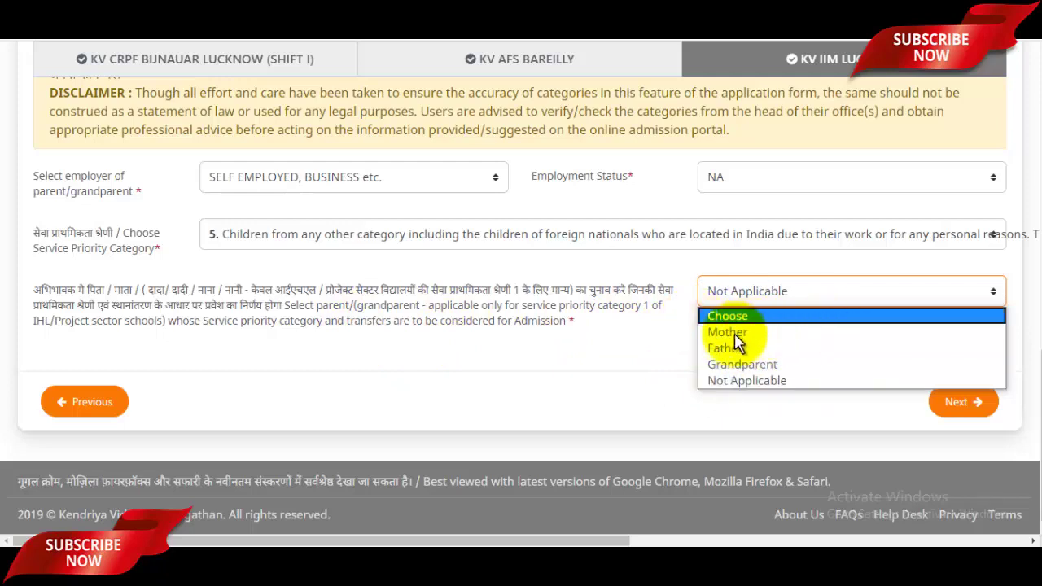
pyautogui.click(693, 339)
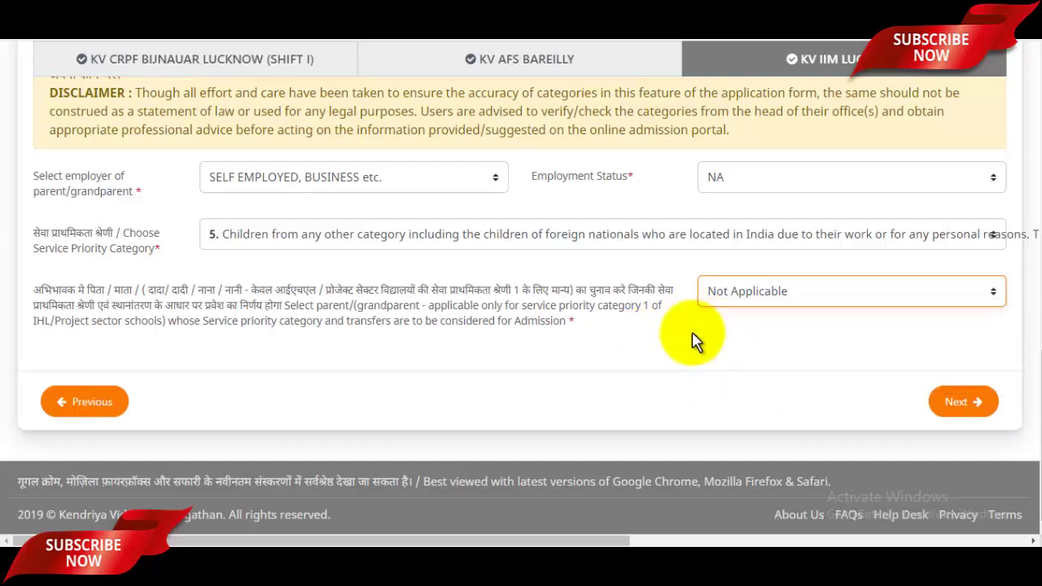
pyautogui.scroll(2, 691, 337)
pyautogui.scroll(-2, 708, 334)
pyautogui.click(727, 299)
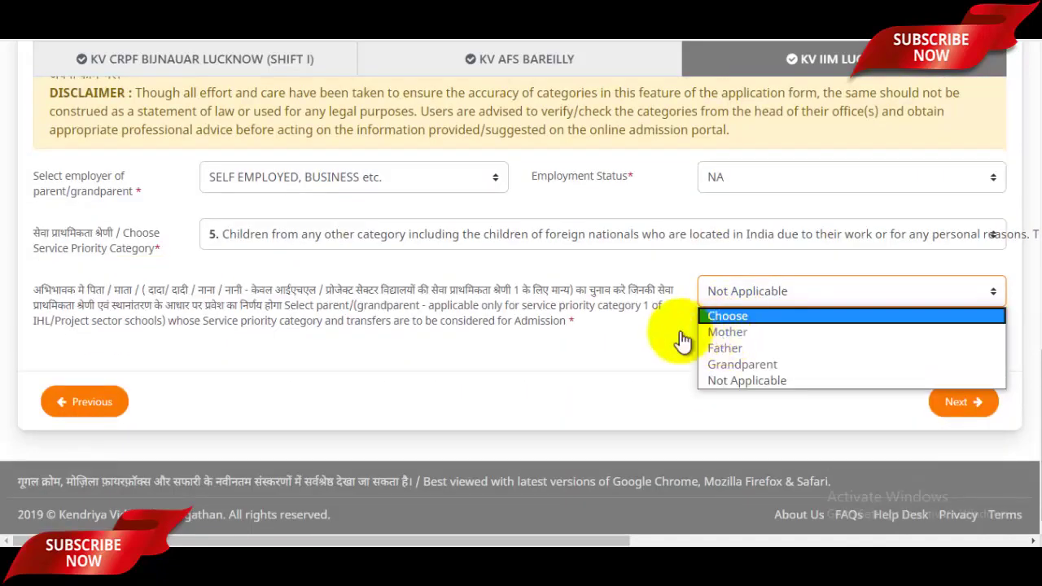
pyautogui.scroll(8, 681, 342)
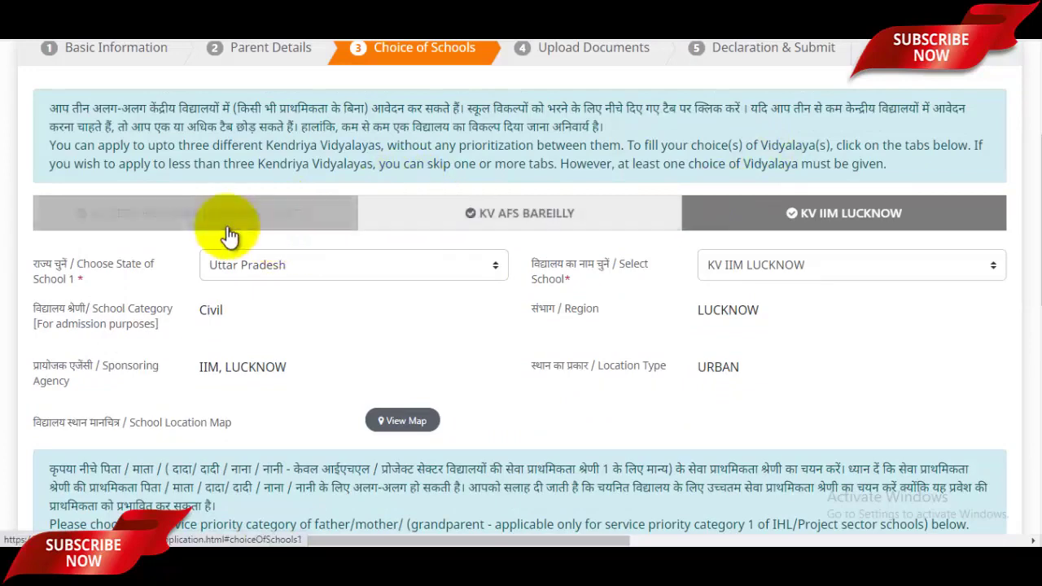
# Step: Review the KV CRPF BIJNAUAR LUCKNOW (SHIFT I) choice, then continue to Upload Documents
pyautogui.click(313, 221)
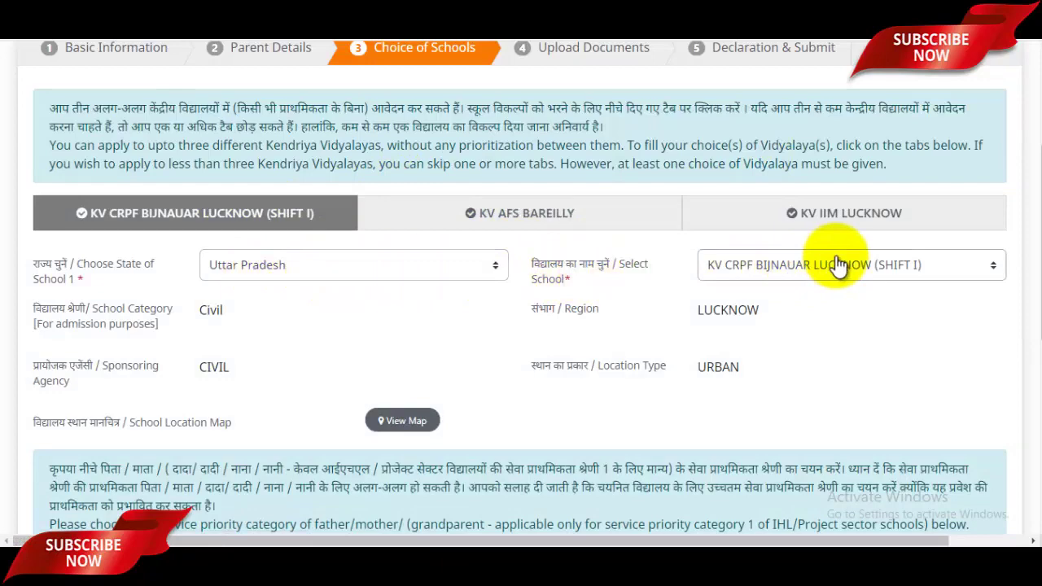
pyautogui.scroll(-6, 838, 264)
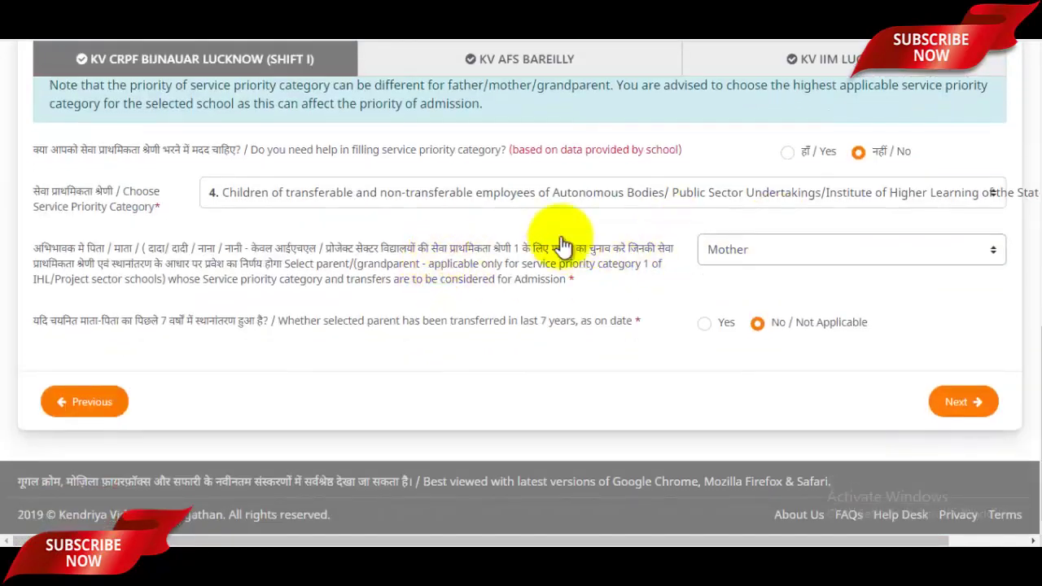
pyautogui.scroll(4, 692, 259)
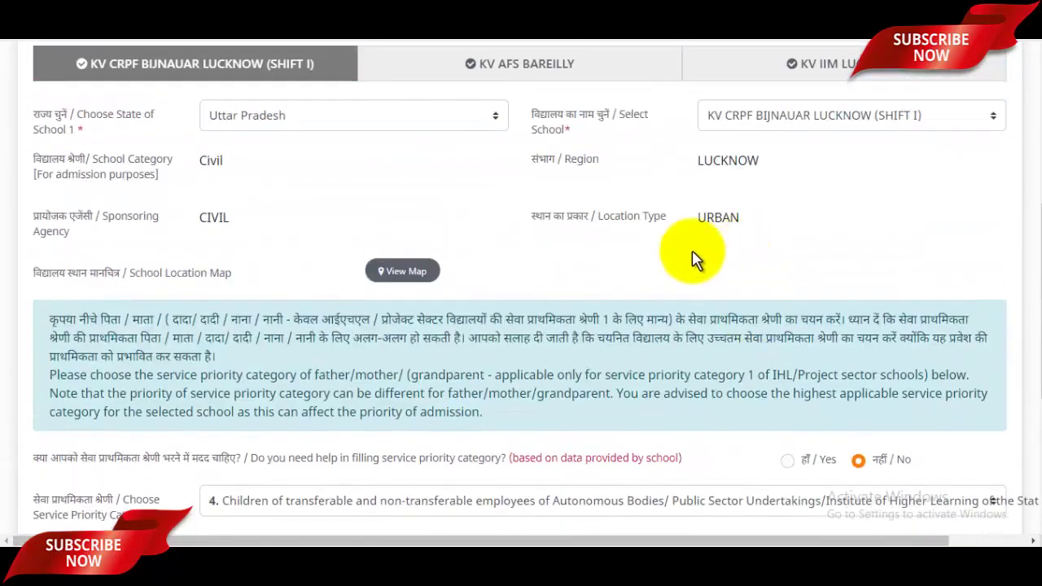
pyautogui.scroll(-4, 727, 240)
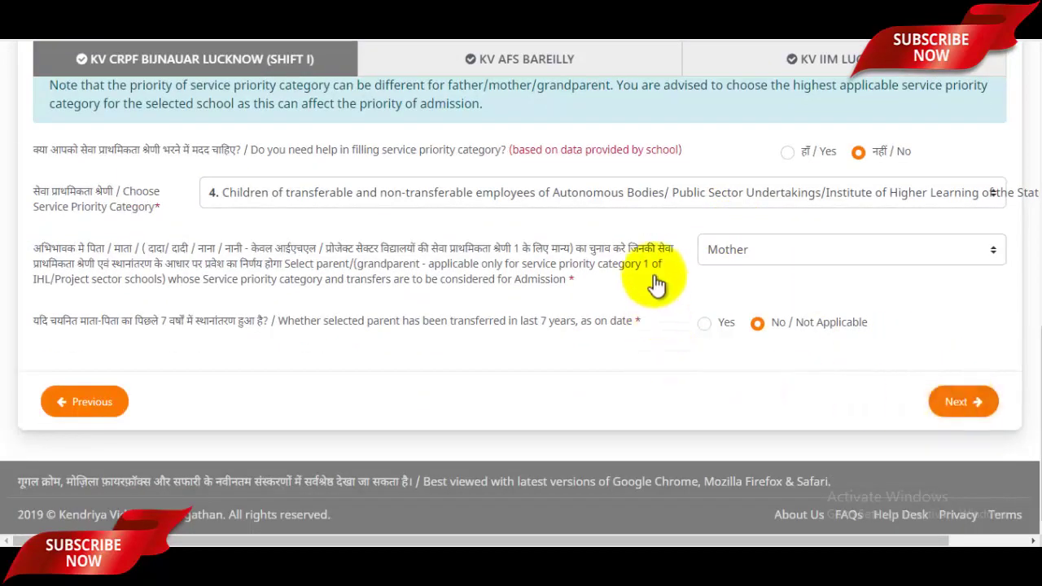
pyautogui.scroll(4, 659, 279)
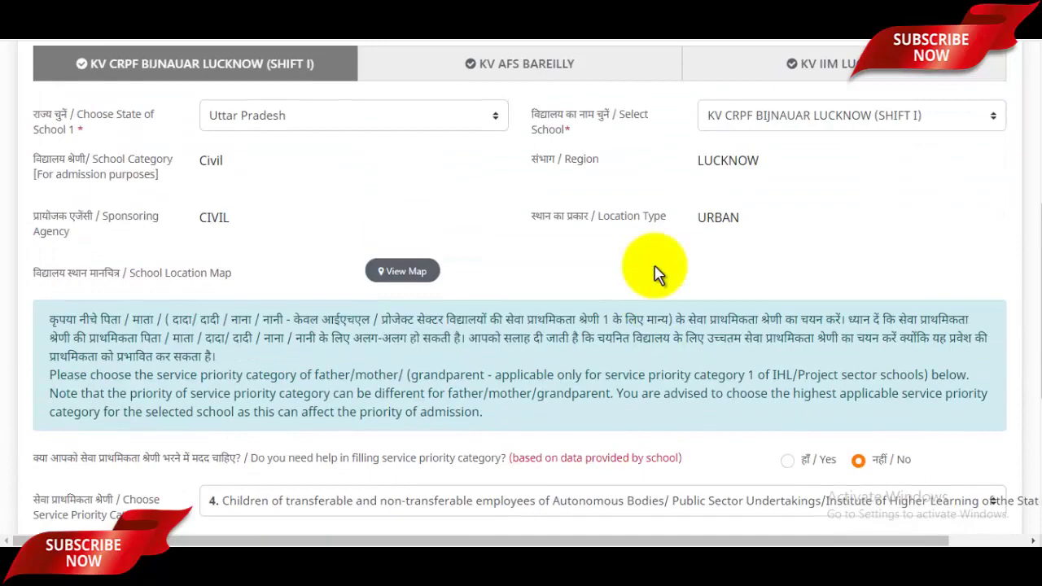
pyautogui.scroll(-4, 693, 263)
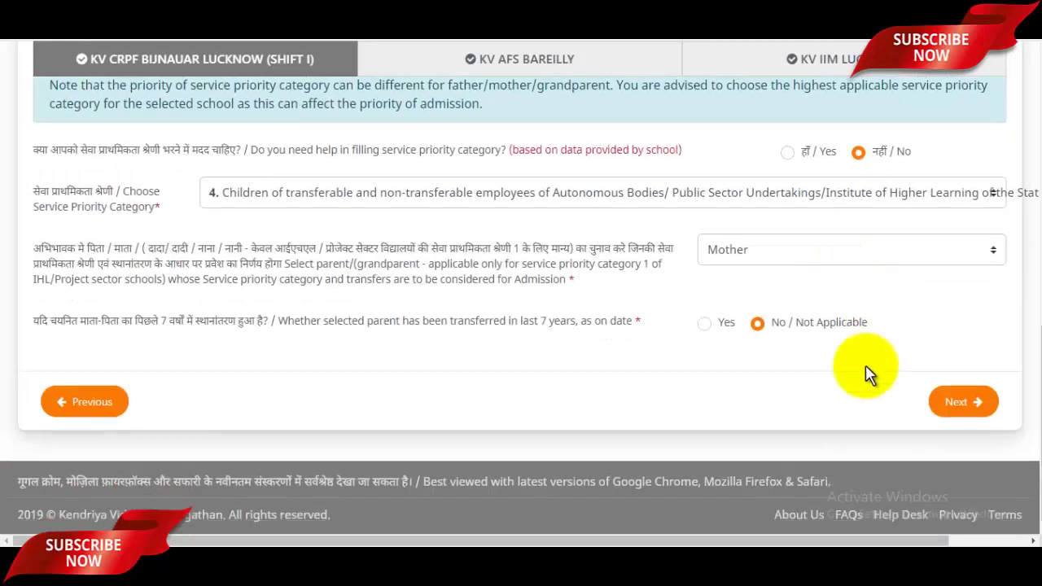
pyautogui.click(949, 402)
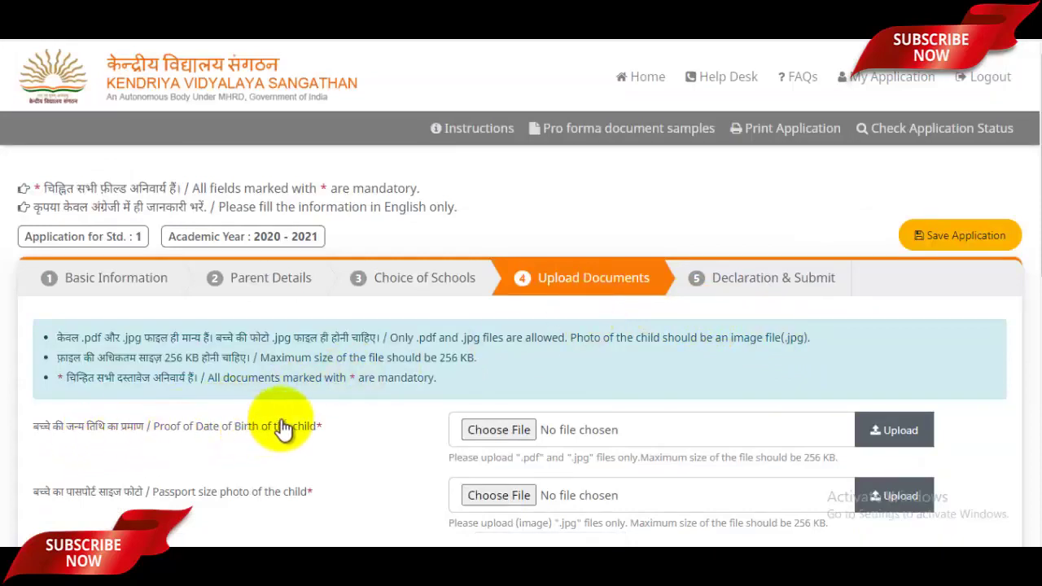
# Step: Start a document upload and browse the Pictures folder in the Open dialog
pyautogui.scroll(-2, 360, 396)
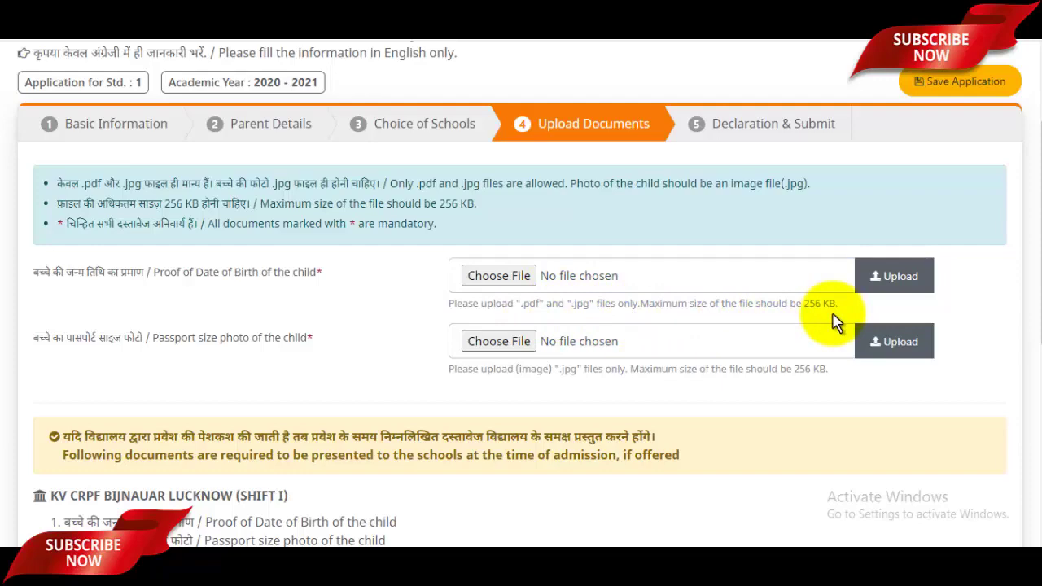
pyautogui.click(498, 275)
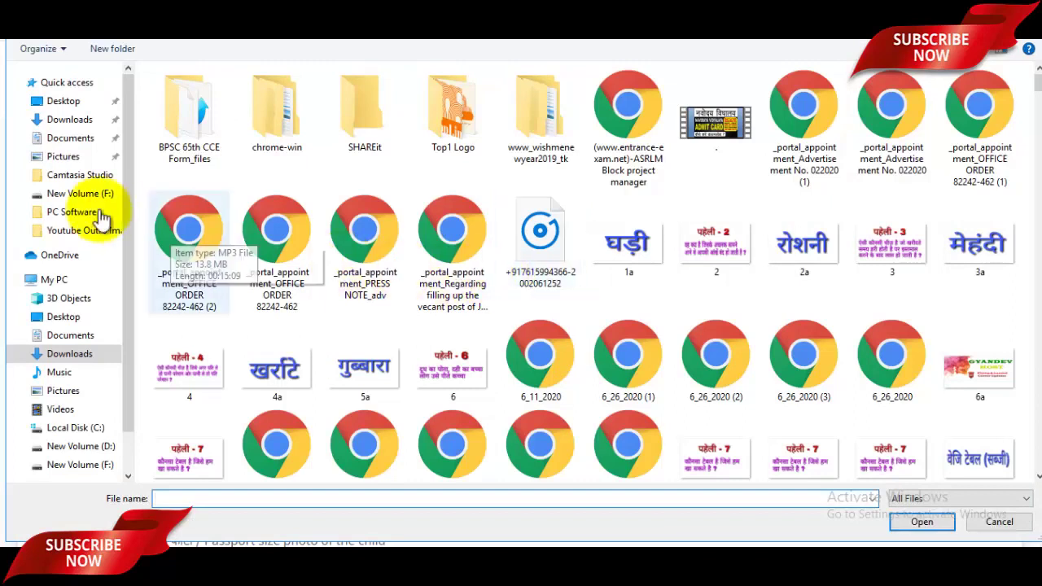
pyautogui.click(64, 156)
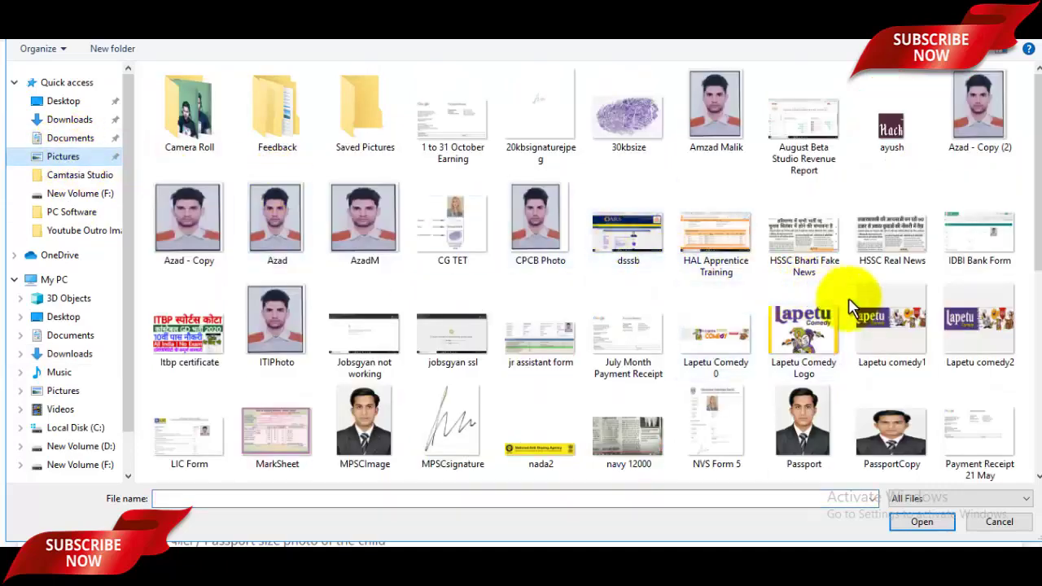